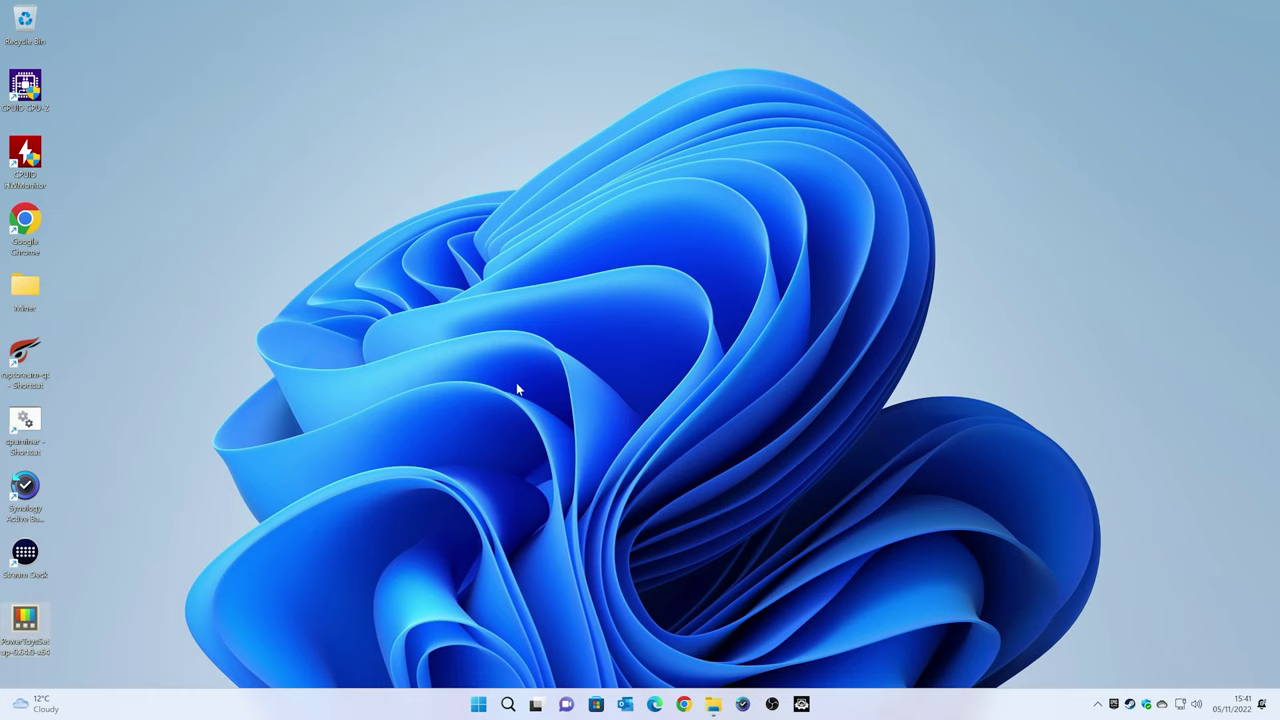
click(1098, 705)
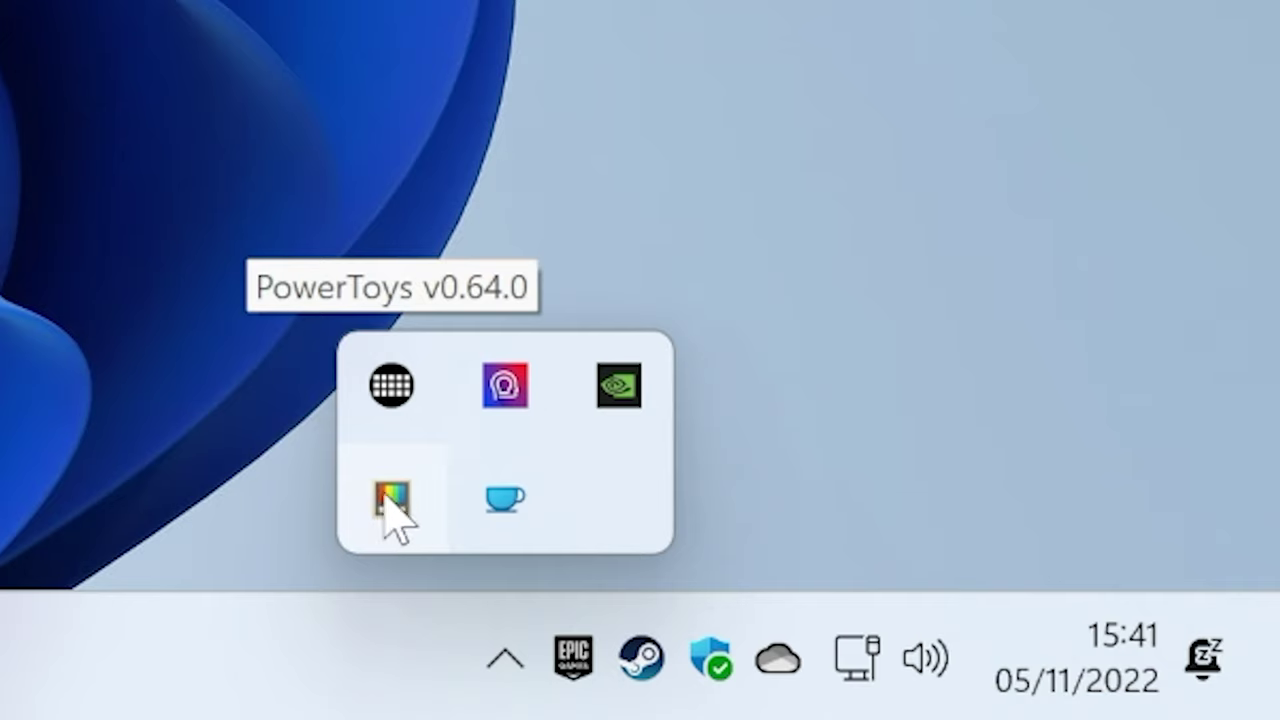
right_click(388, 500)
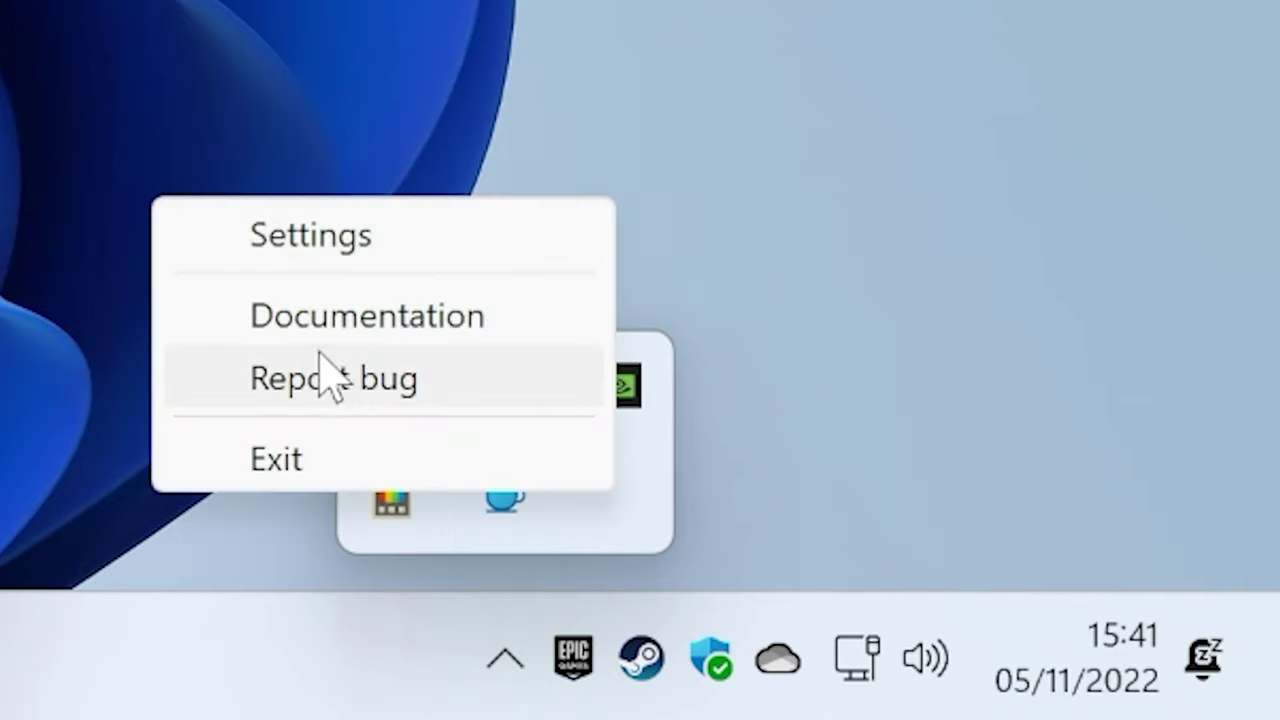
click(412, 29)
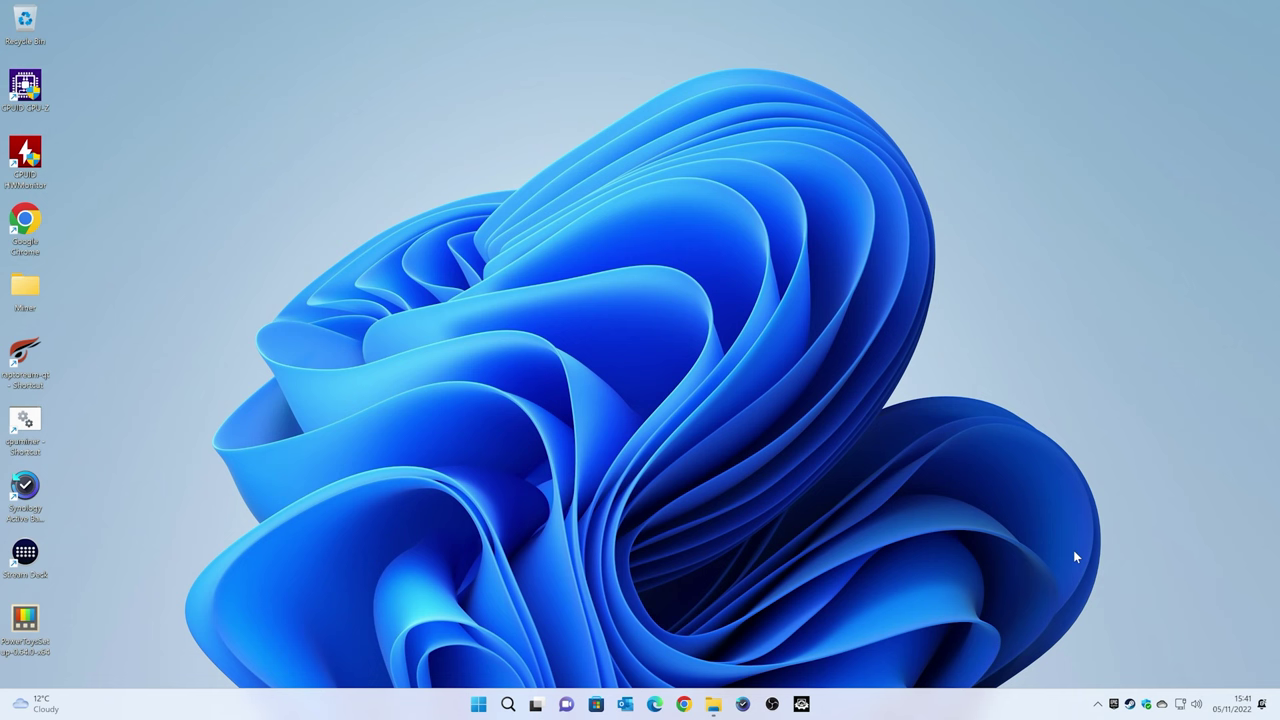
- Open the PowerToys settings window from the system tray and make it taller to show the full utility list
click(1097, 704)
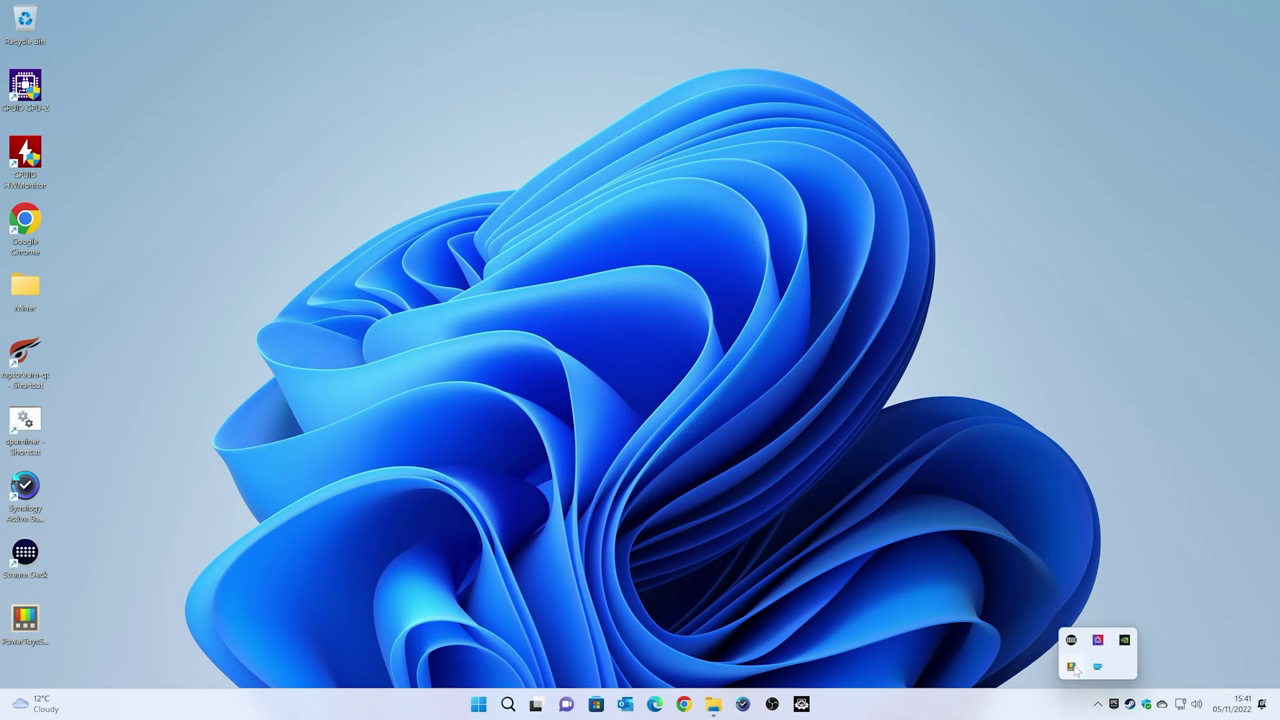
click(1072, 667)
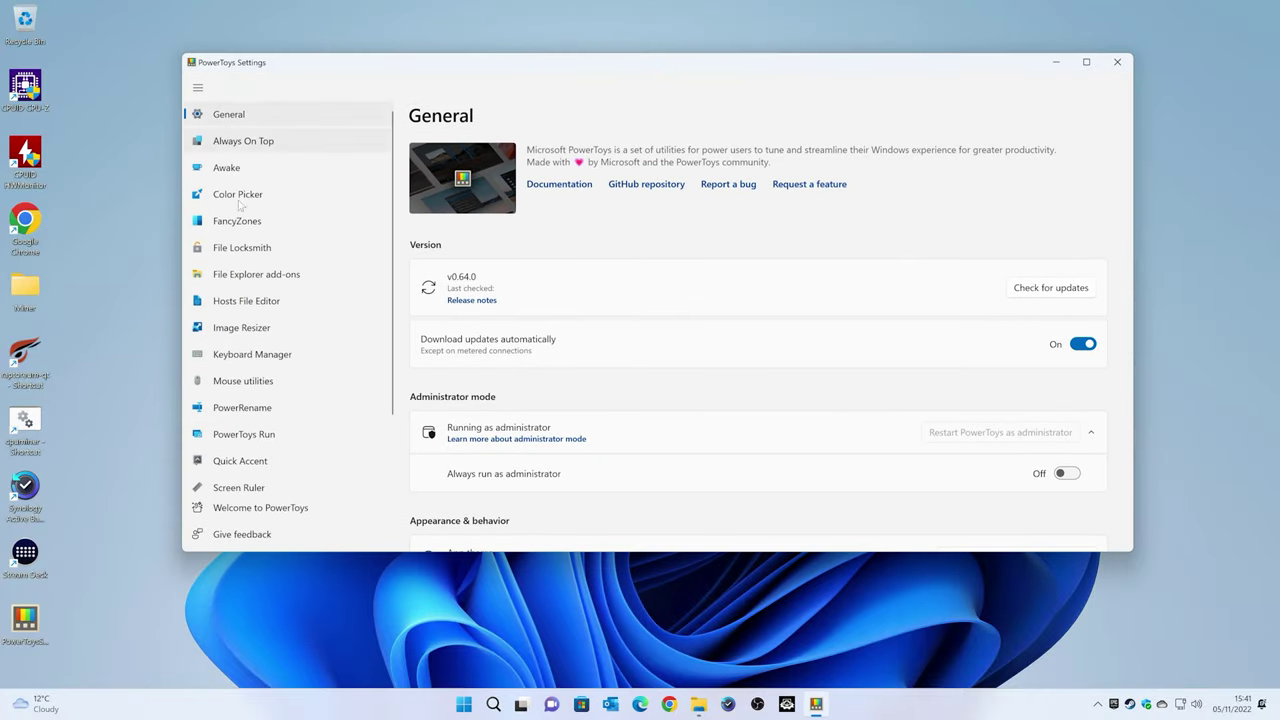
drag(362, 553, 362, 645)
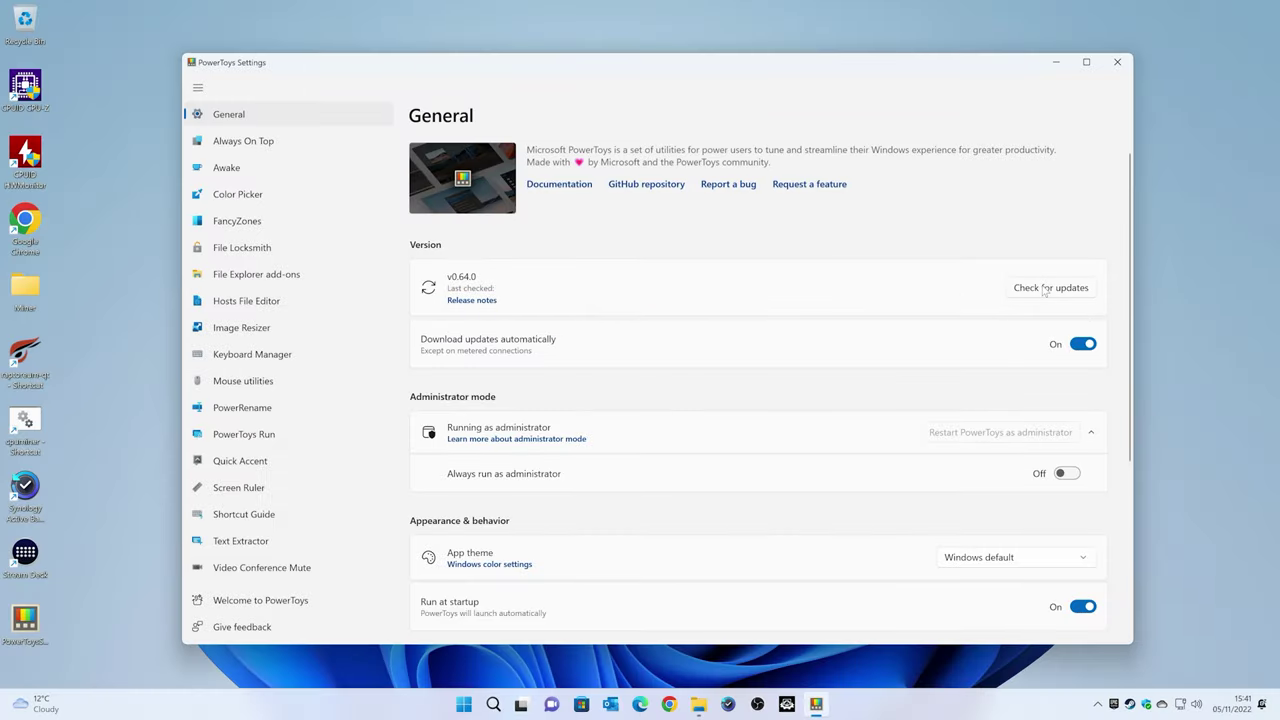
- Check for PowerToys updates and look through the administrator, appearance and backup options on the General page
click(1044, 288)
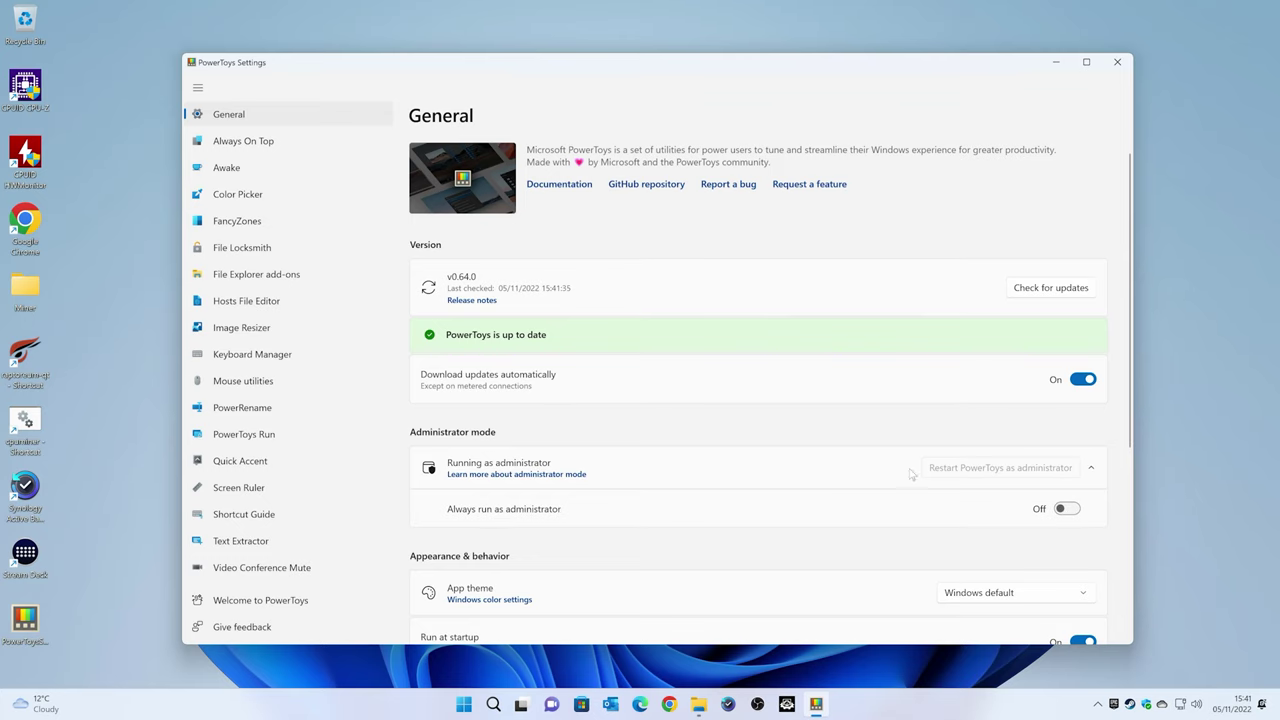
scroll(970, 478, down, 3)
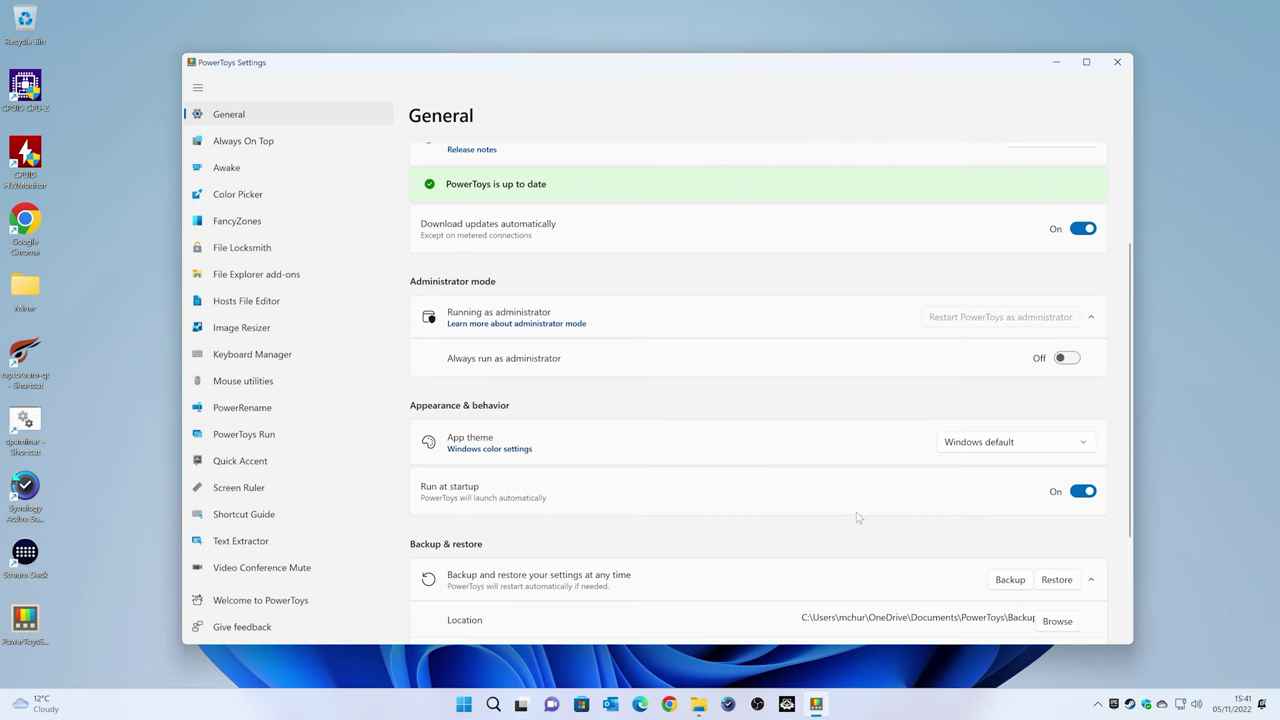
scroll(760, 500, down, 3)
scroll(582, 475, up, 5)
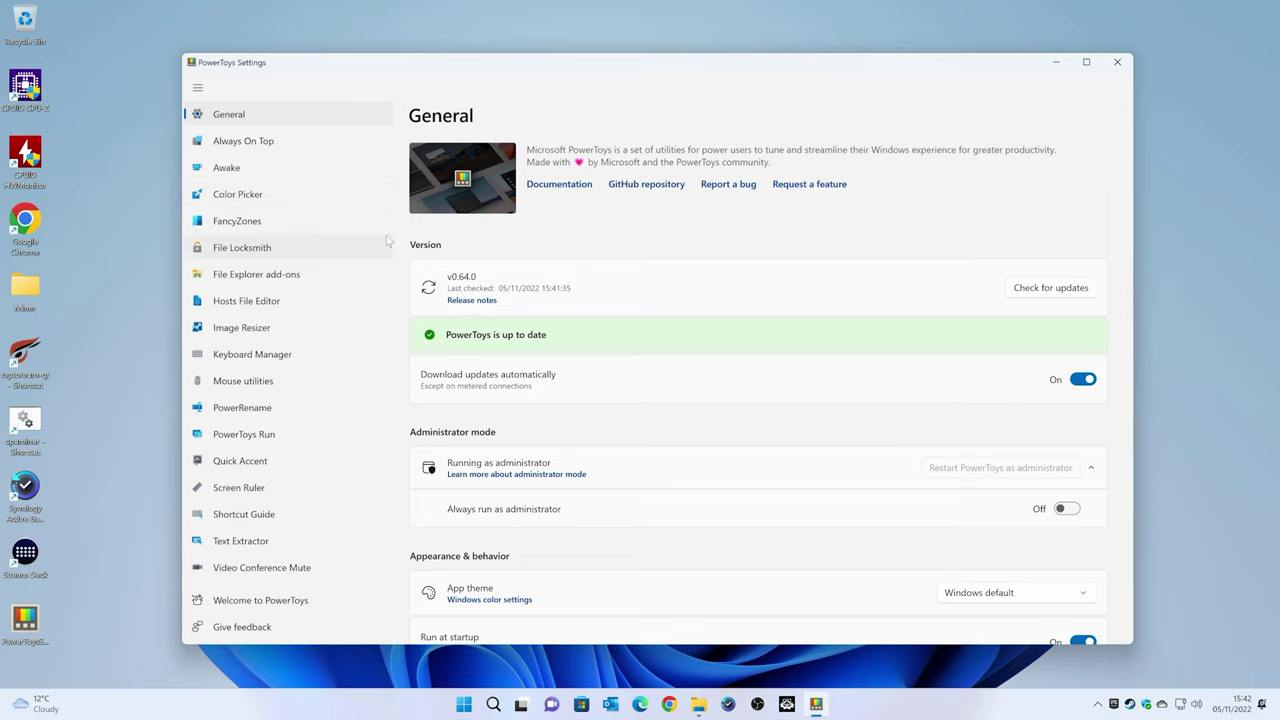
- Show the Always On Top settings and launch CPUID HWMonitor, closing the browser page that opens with it
click(228, 149)
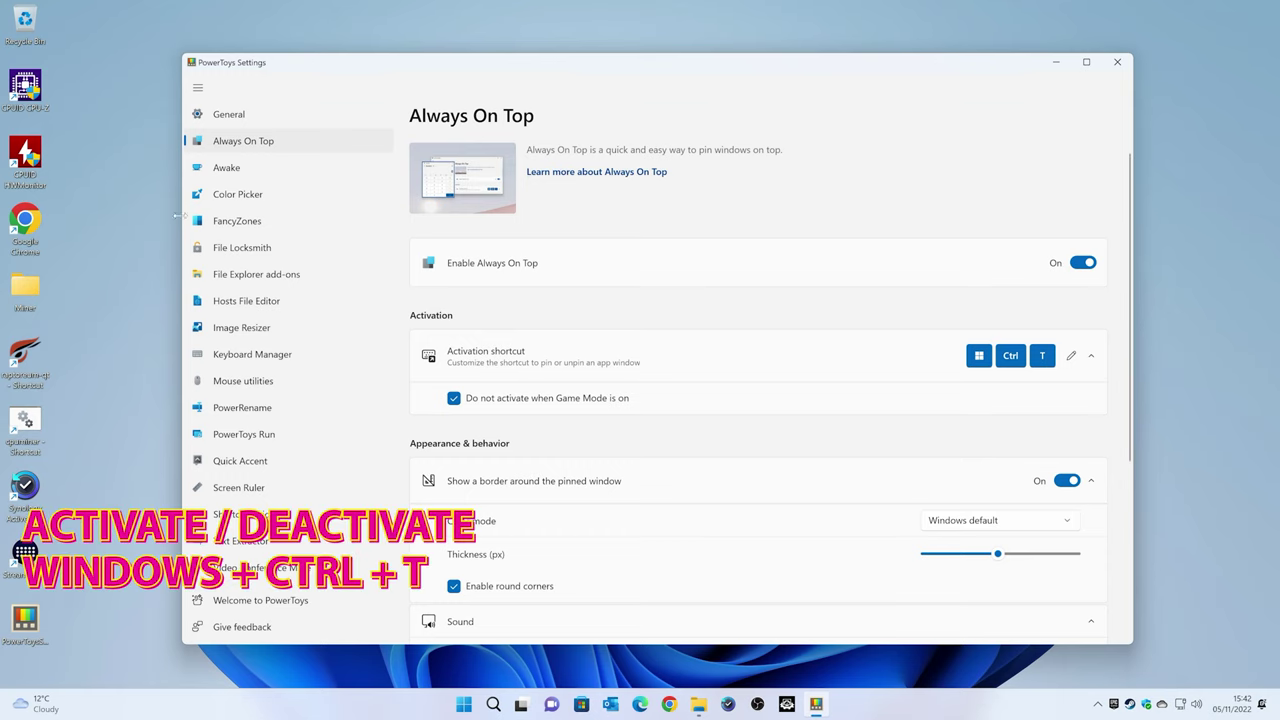
double_click(29, 160)
click(558, 466)
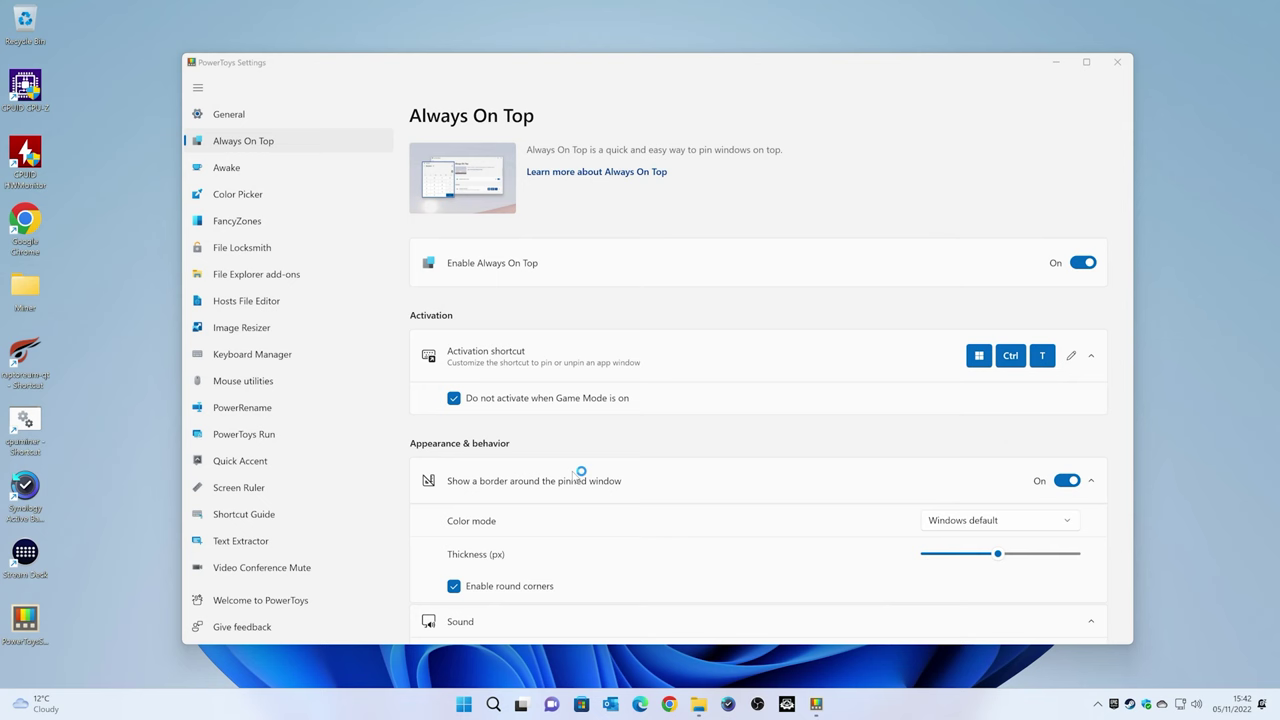
click(585, 386)
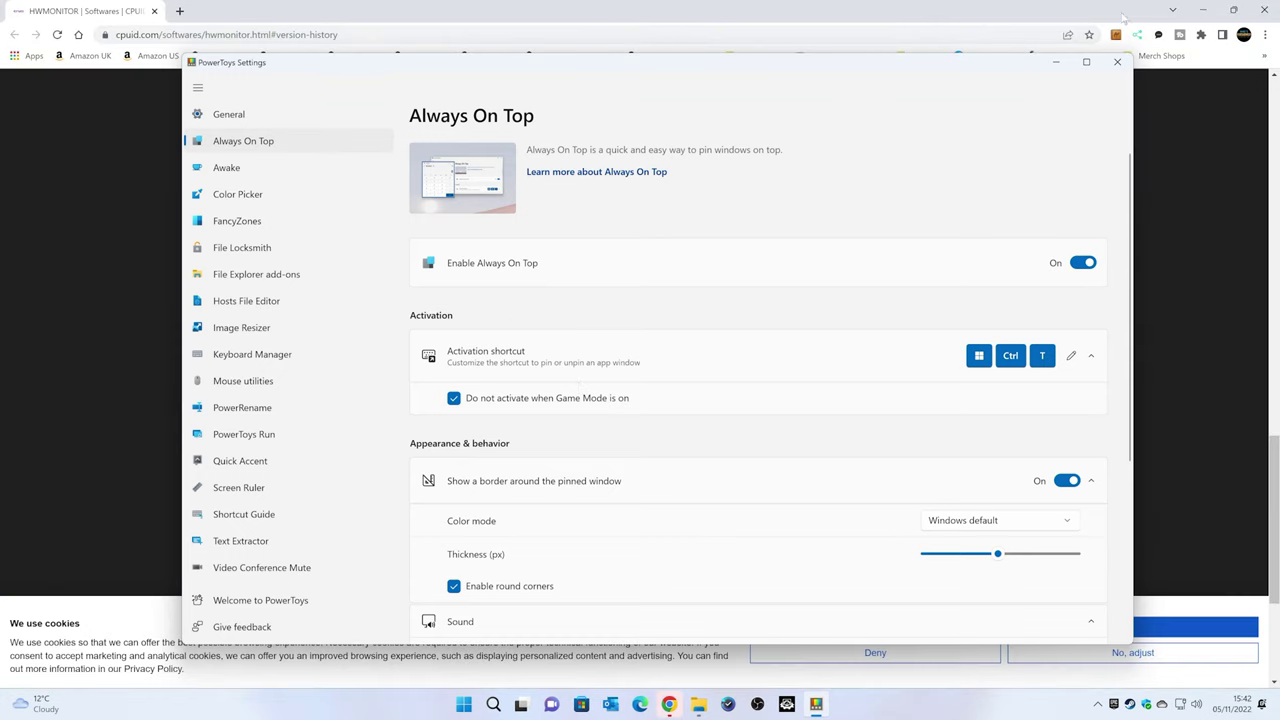
click(1263, 10)
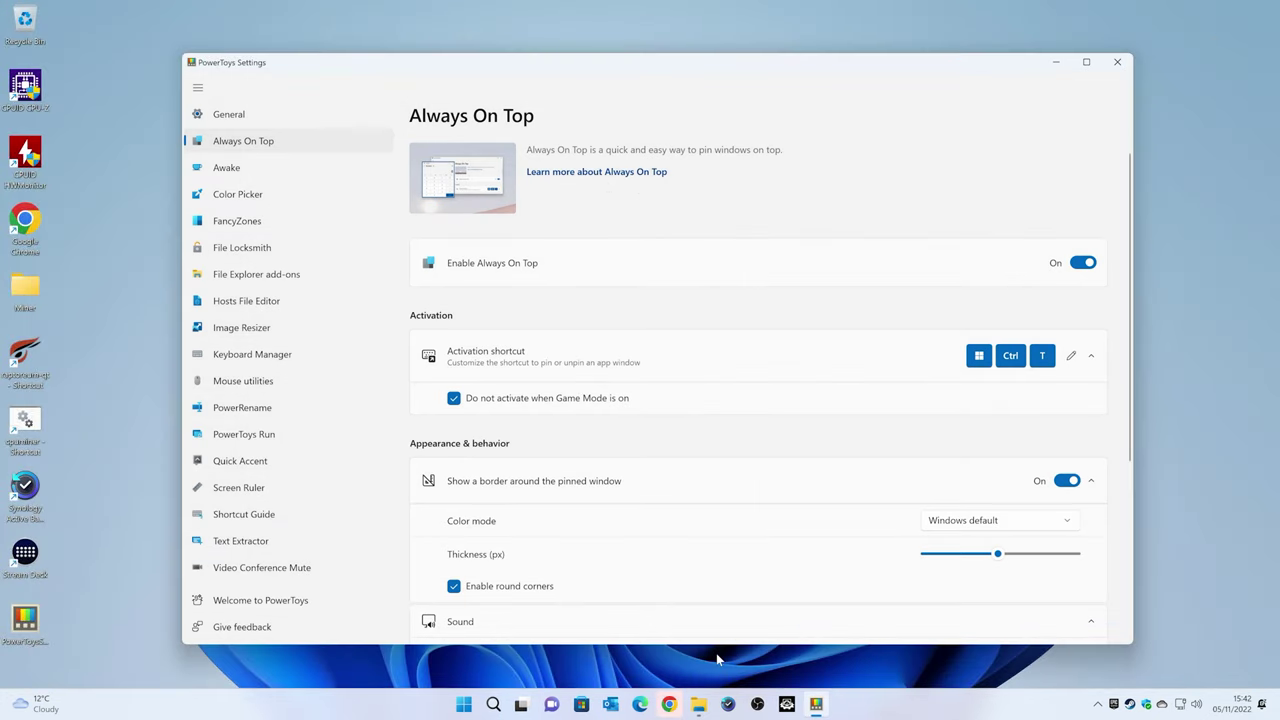
- Move the HWMonitor window so it overlaps the edge of PowerToys Settings, and bring each window to the front in turn
drag(298, 76, 1038, 88)
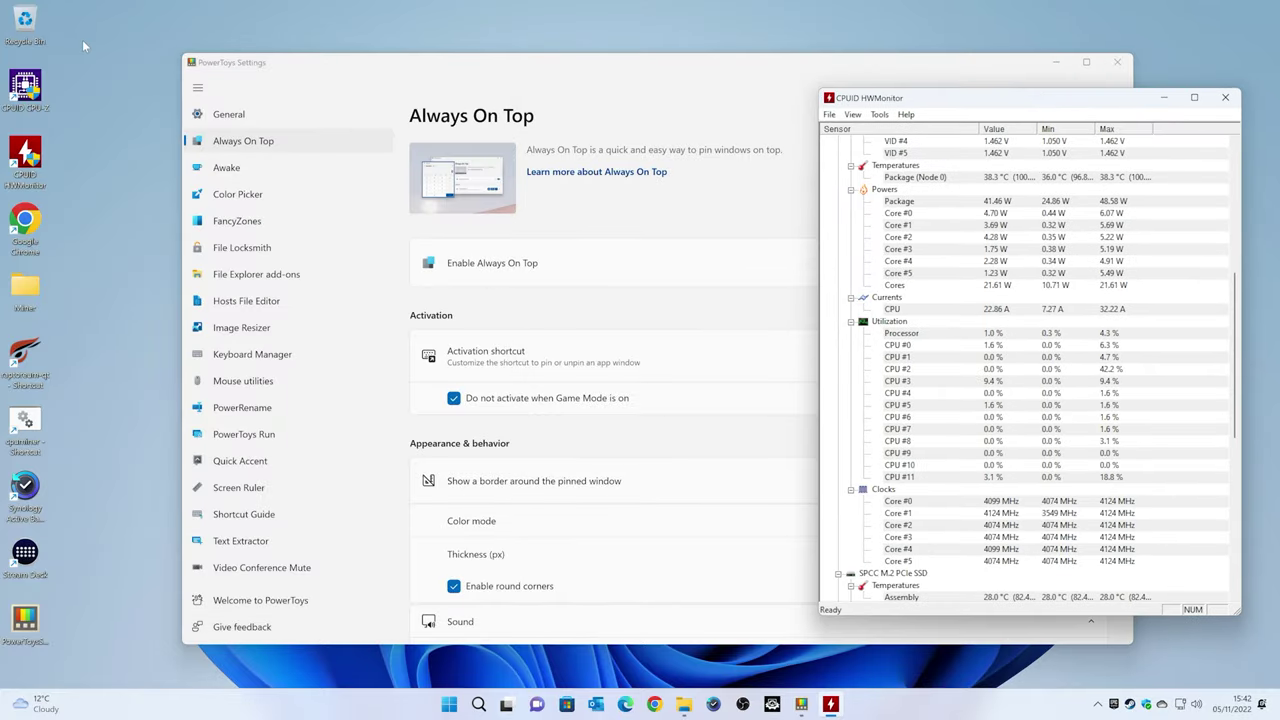
click(520, 67)
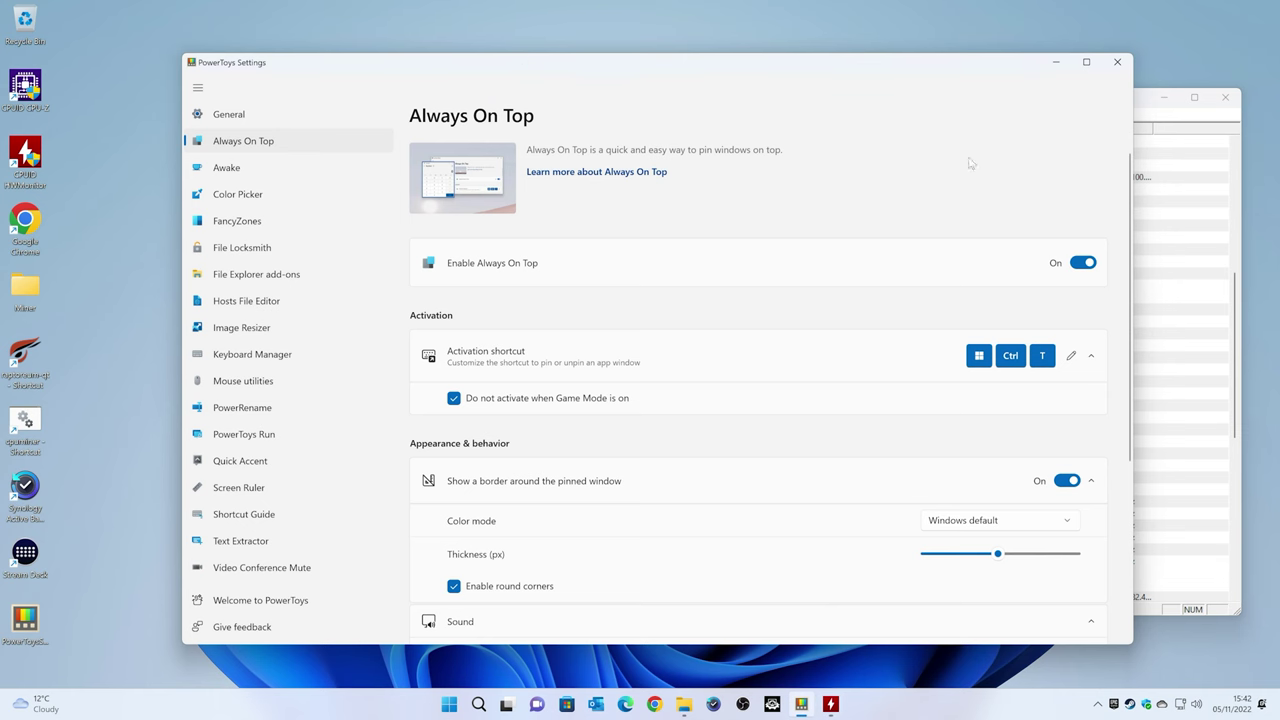
click(1198, 186)
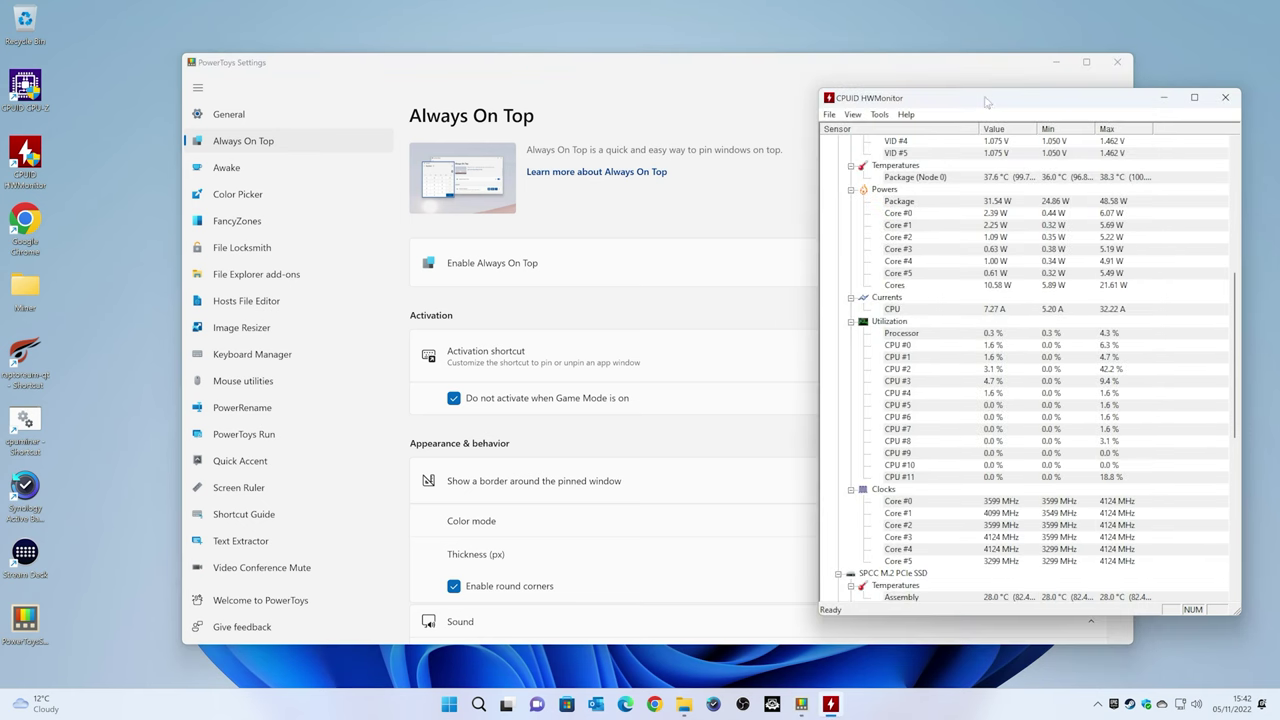
drag(986, 101, 987, 94)
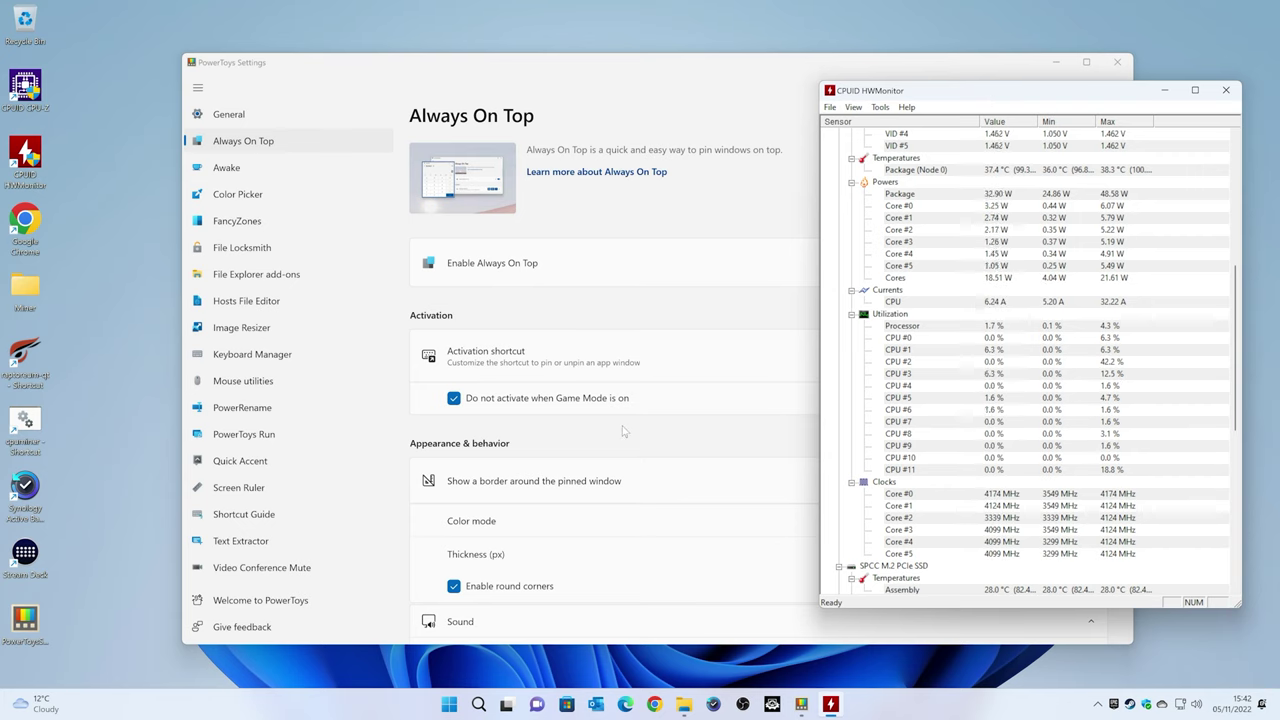
- Pin HWMonitor always on top, then test it by moving, maximizing and restoring the PowerToys Settings window behind it
scroll(621, 422, down, 2)
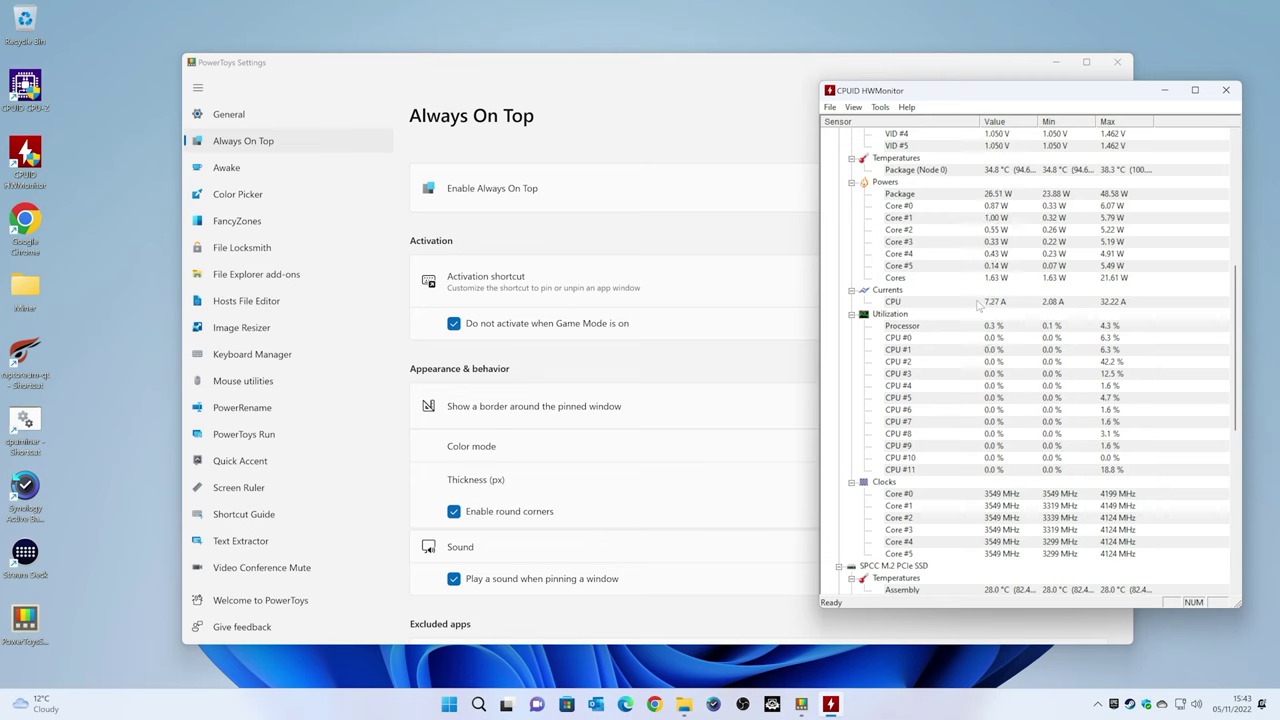
key(super+ctrl+t)
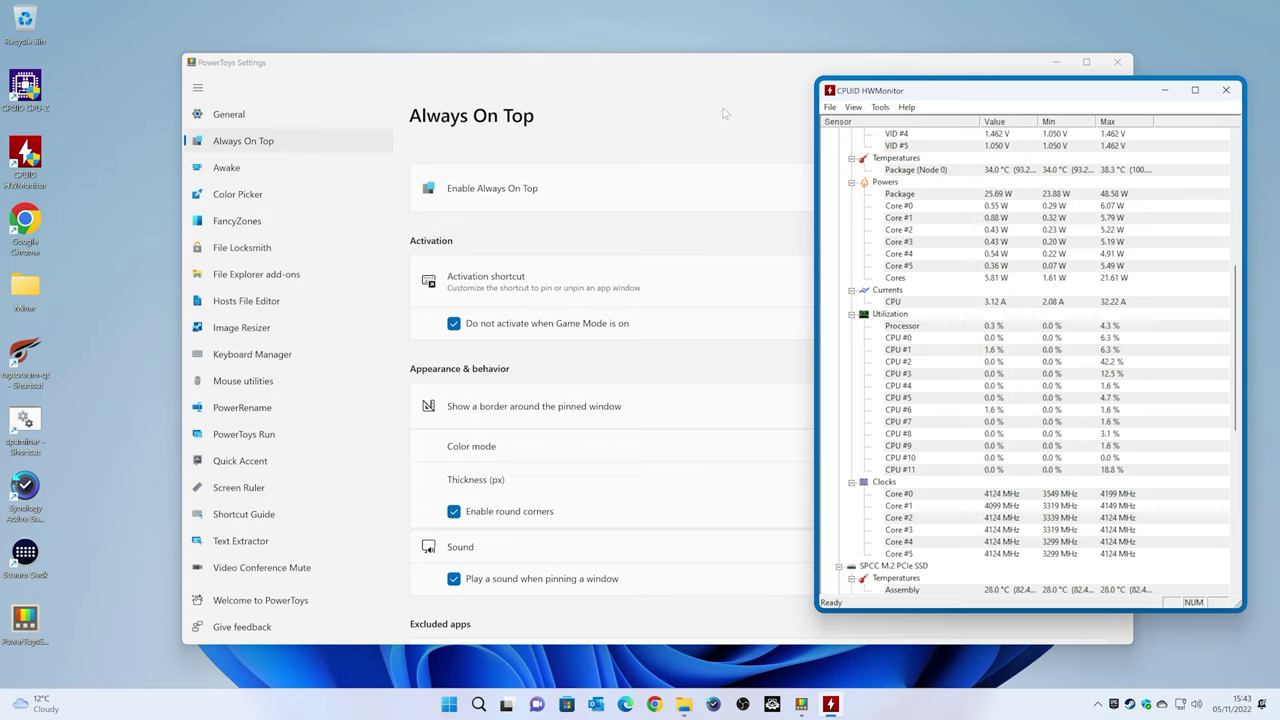
drag(533, 66, 464, 57)
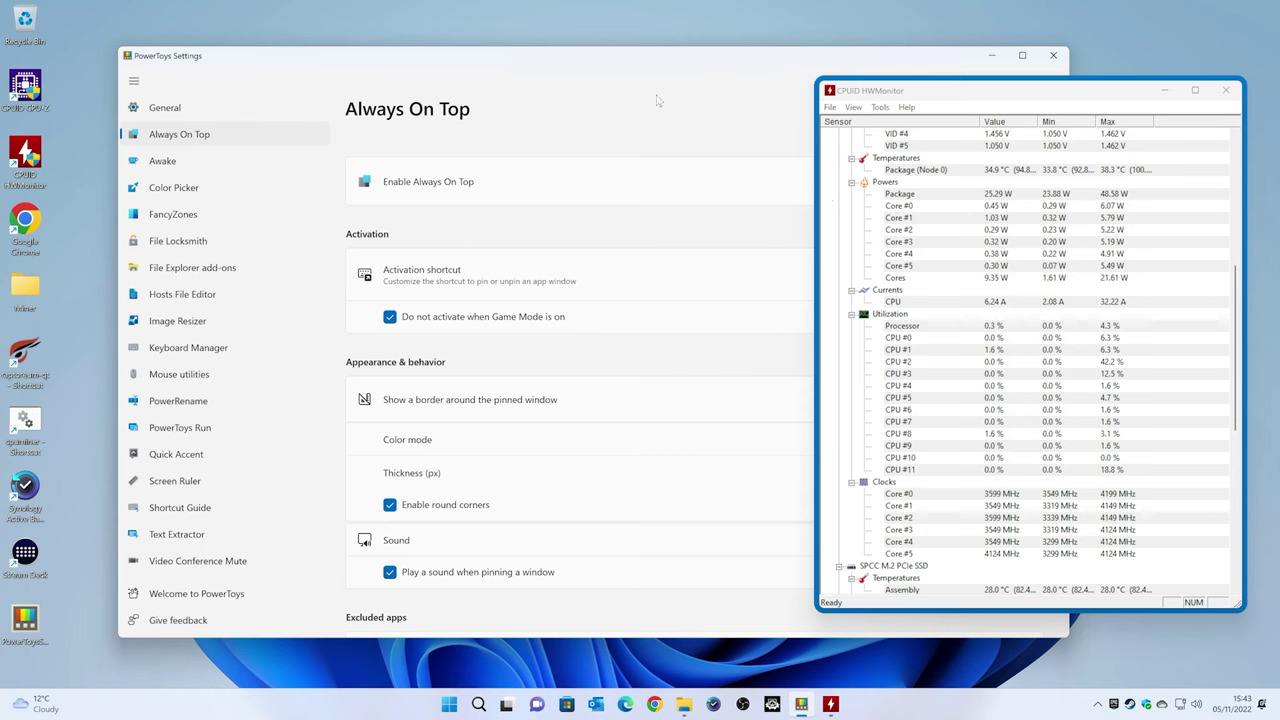
double_click(571, 63)
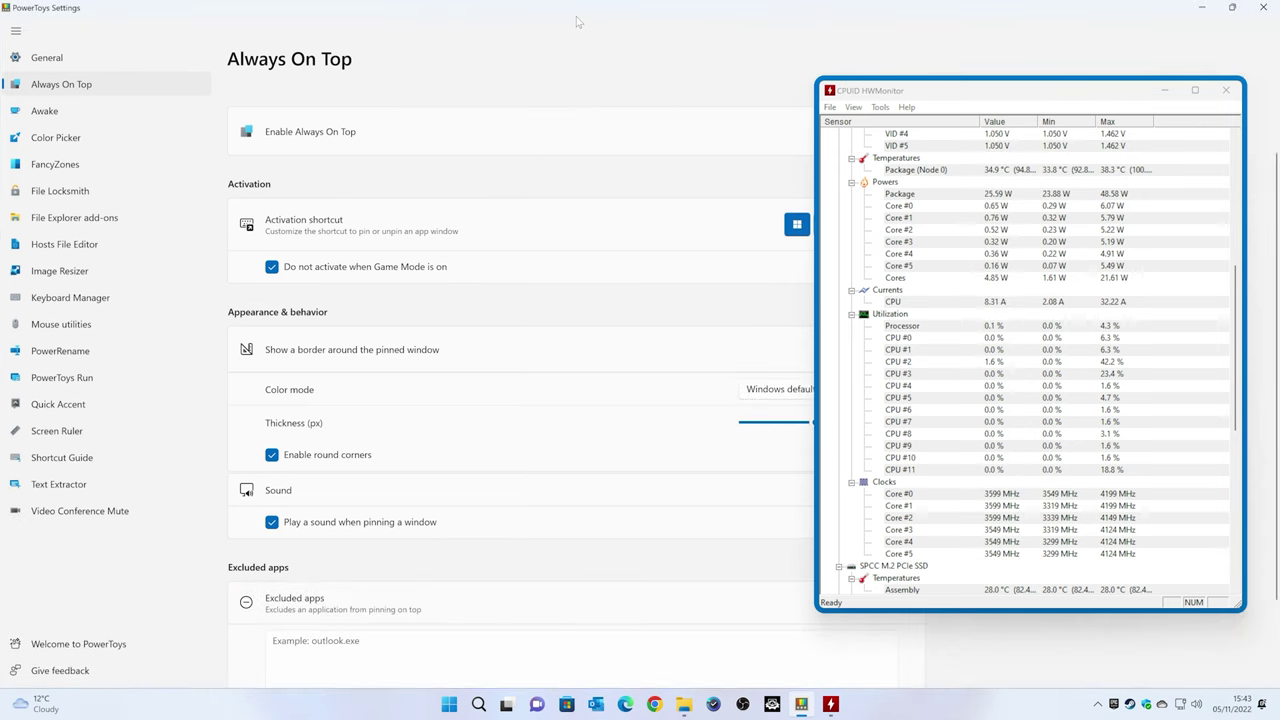
double_click(577, 21)
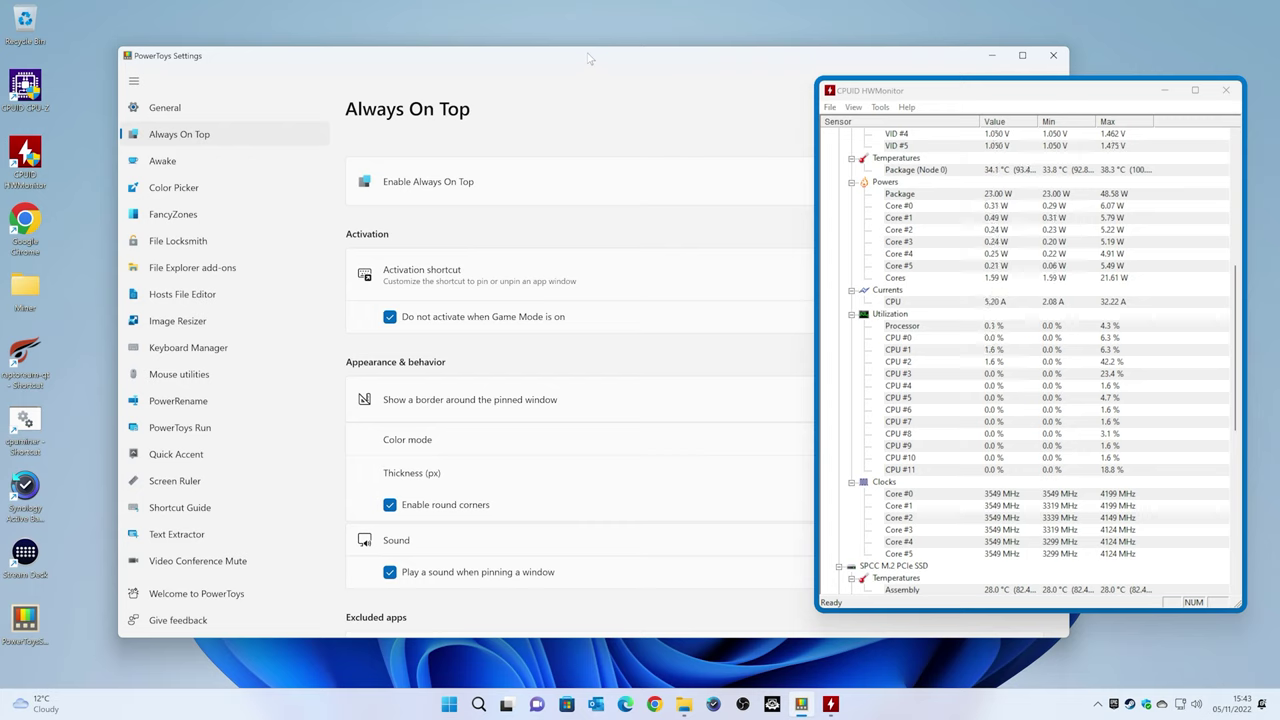
- Pin the PowerToys Settings window on top as well and alternate focus between the two pinned windows
key(super+ctrl+t)
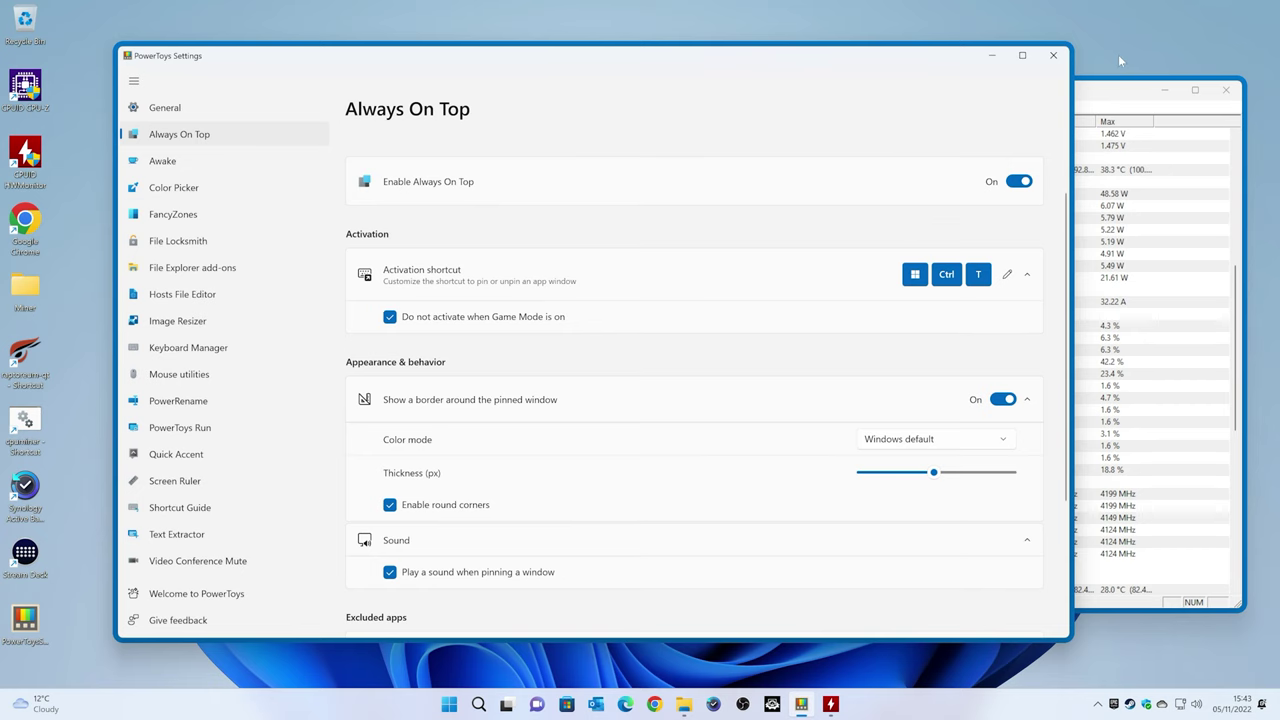
click(1108, 105)
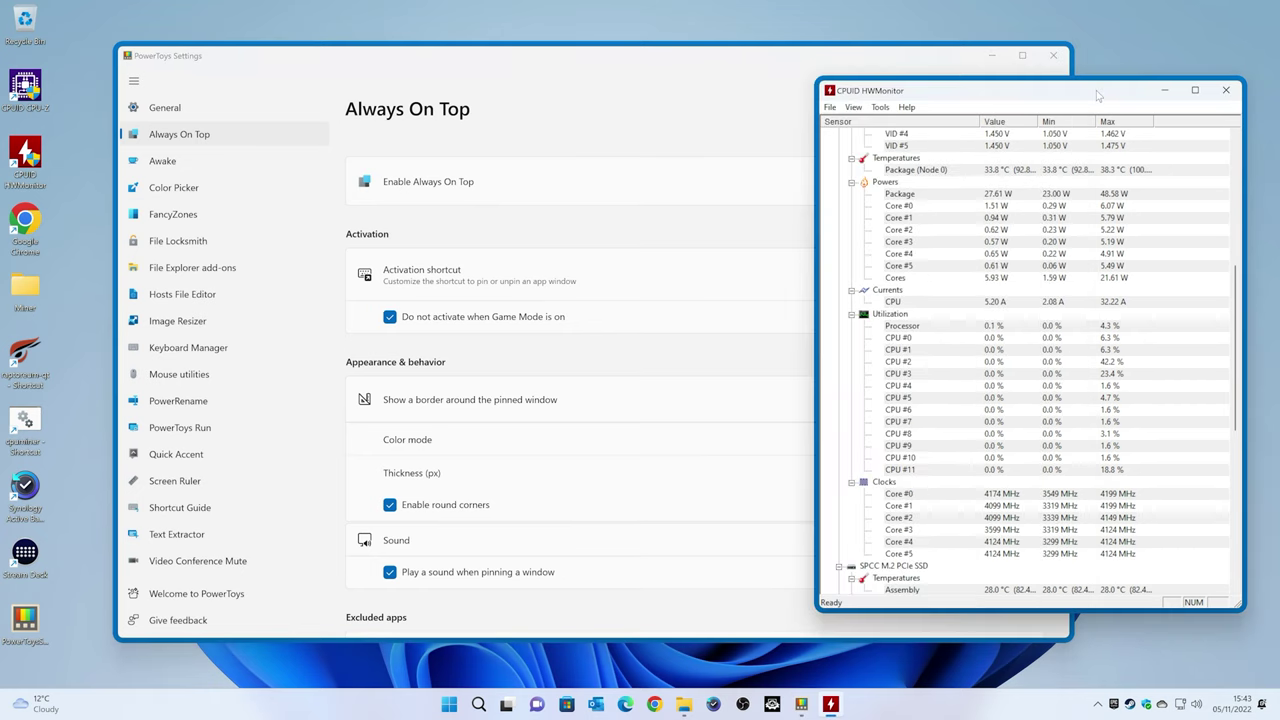
click(748, 68)
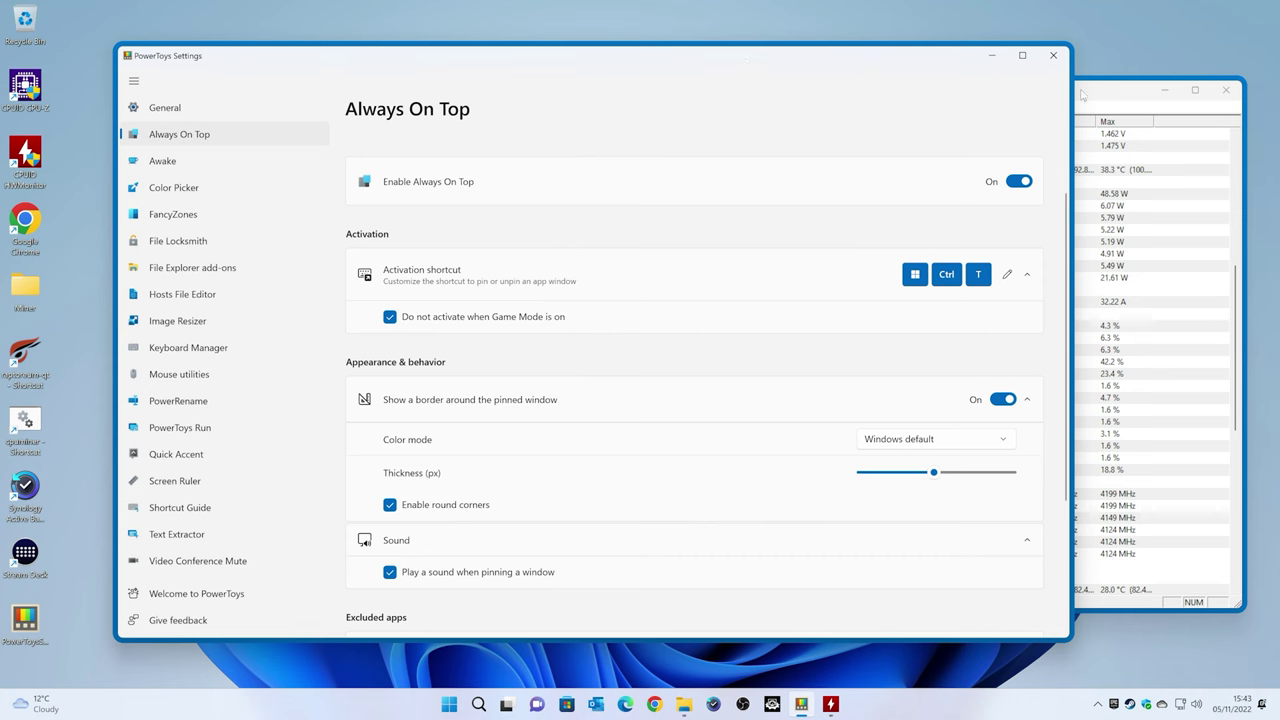
click(1082, 94)
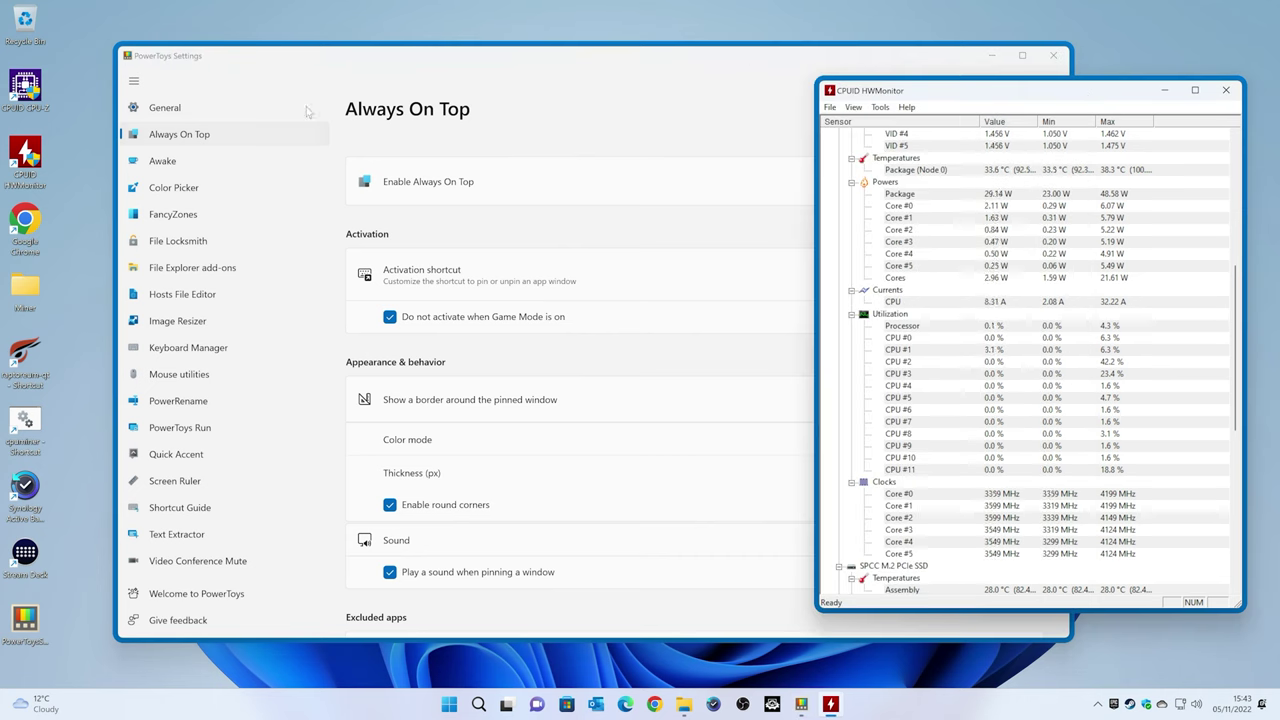
click(602, 62)
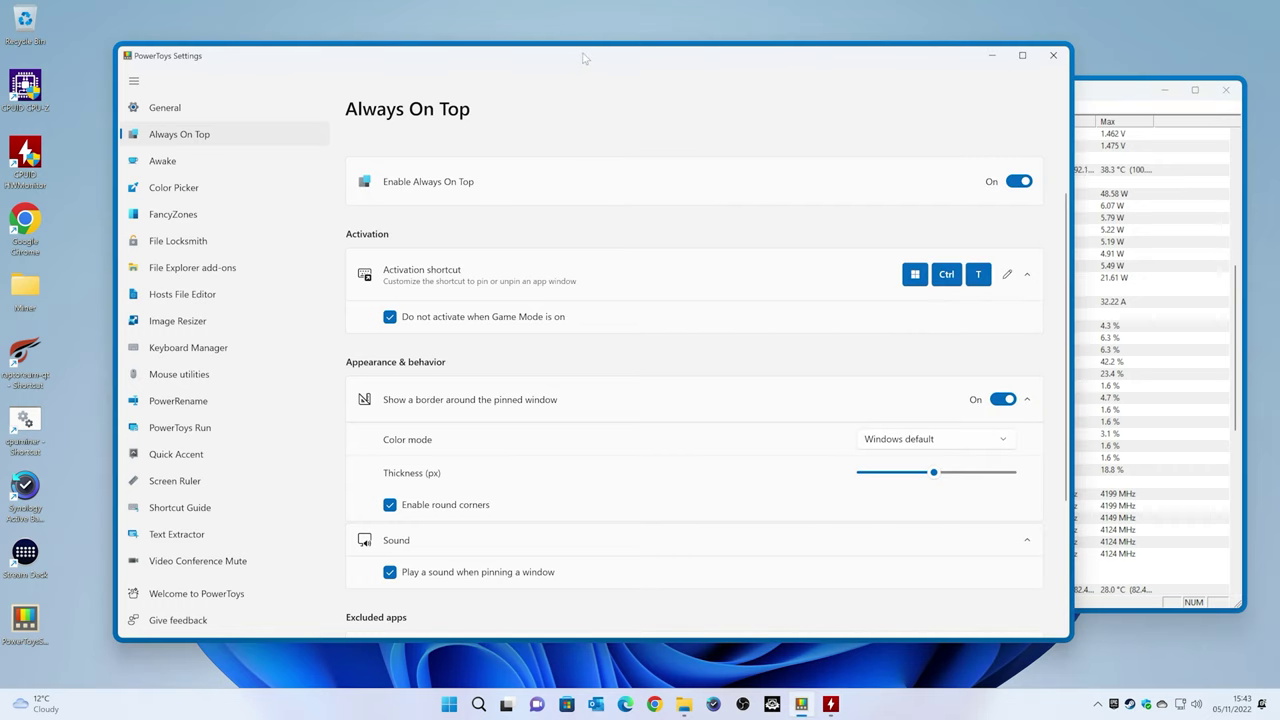
- Unpin both the PowerToys Settings and HWMonitor windows, shifting HWMonitor further over the settings window
key(super+ctrl+t)
drag(1118, 96, 962, 117)
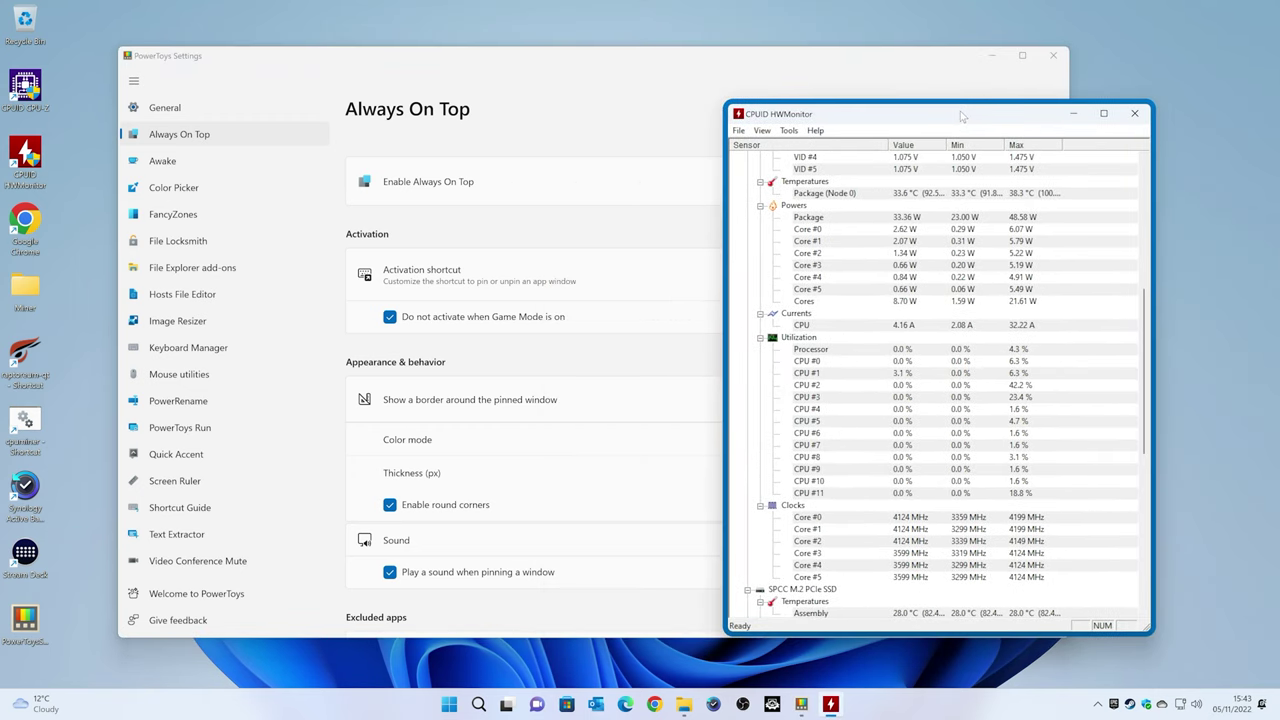
key(super+ctrl+t)
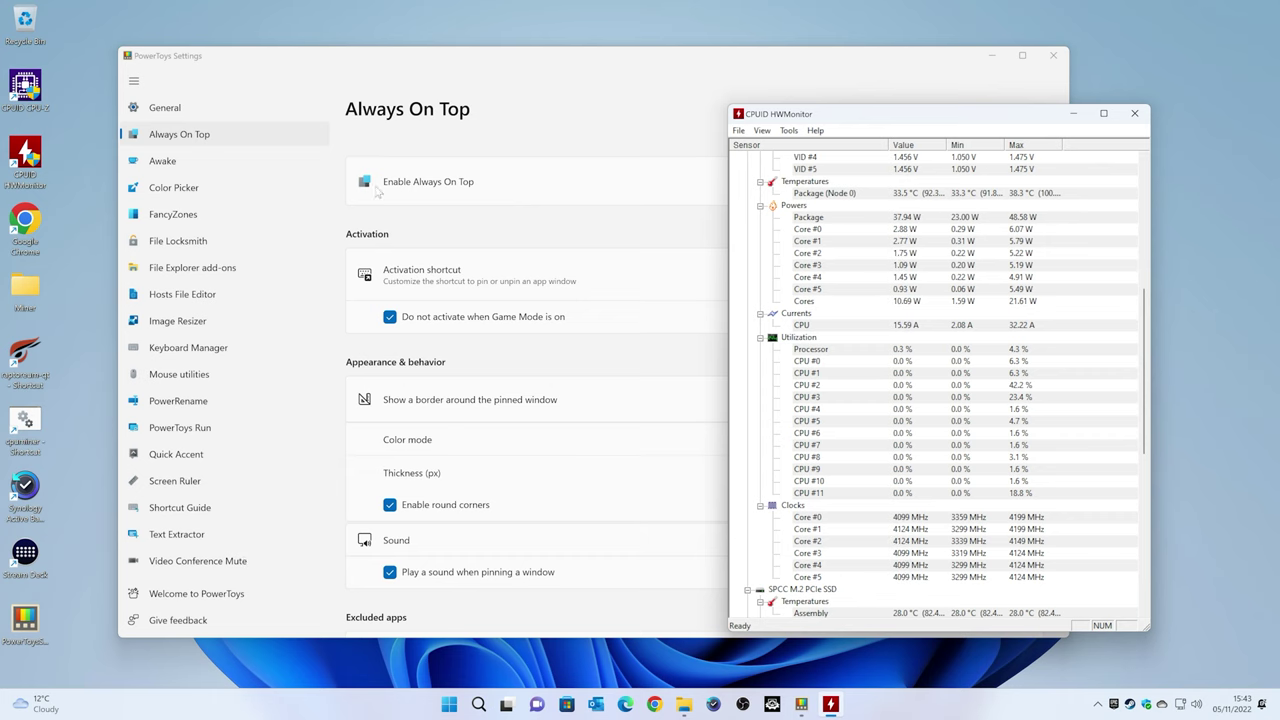
- Open the Welcome to PowerToys window, position it over the settings window and make it taller to show all utilities
click(185, 598)
click(185, 596)
drag(390, 95, 626, 80)
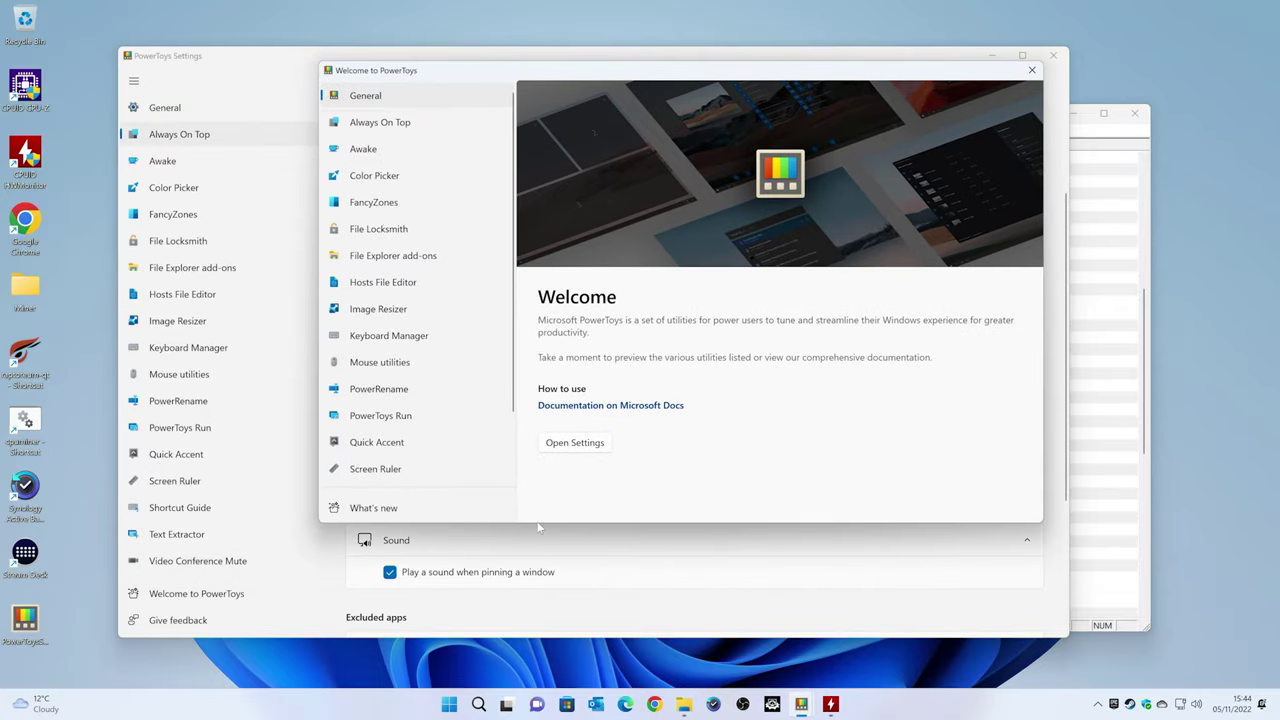
drag(534, 527, 534, 652)
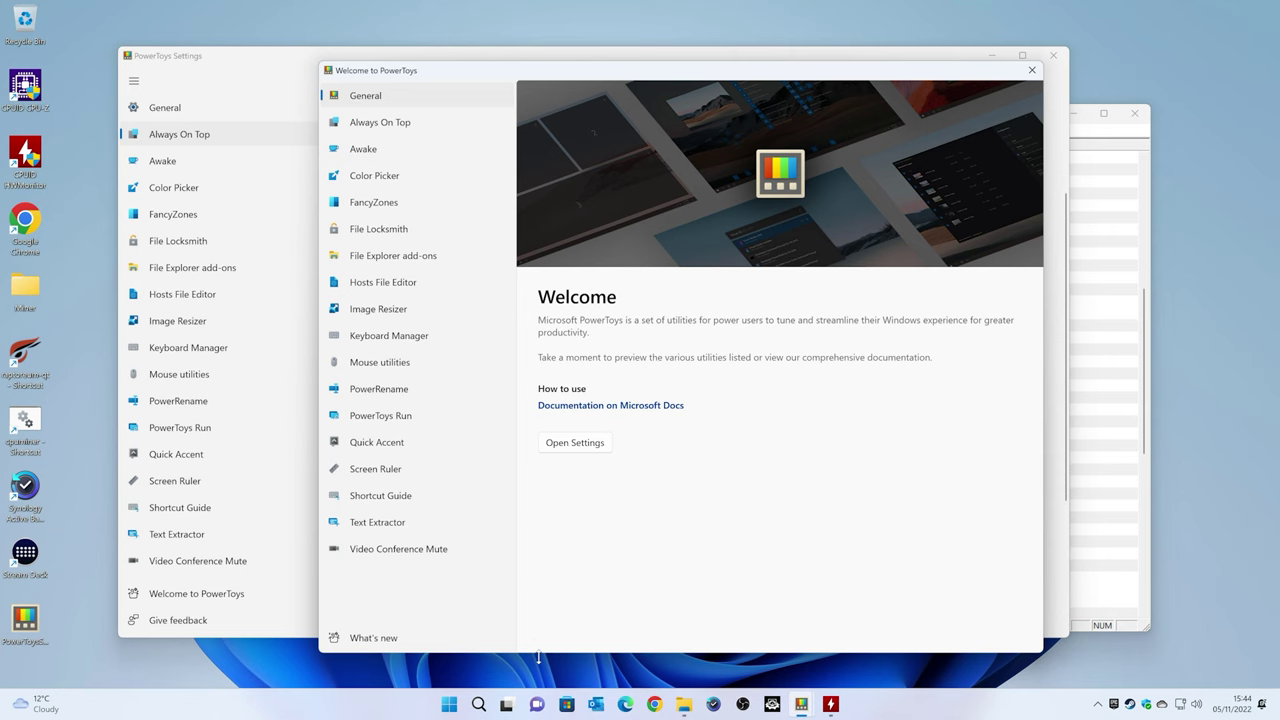
- View the Always On Top and Awake introductions, and open the Awake settings from its introduction page
click(376, 124)
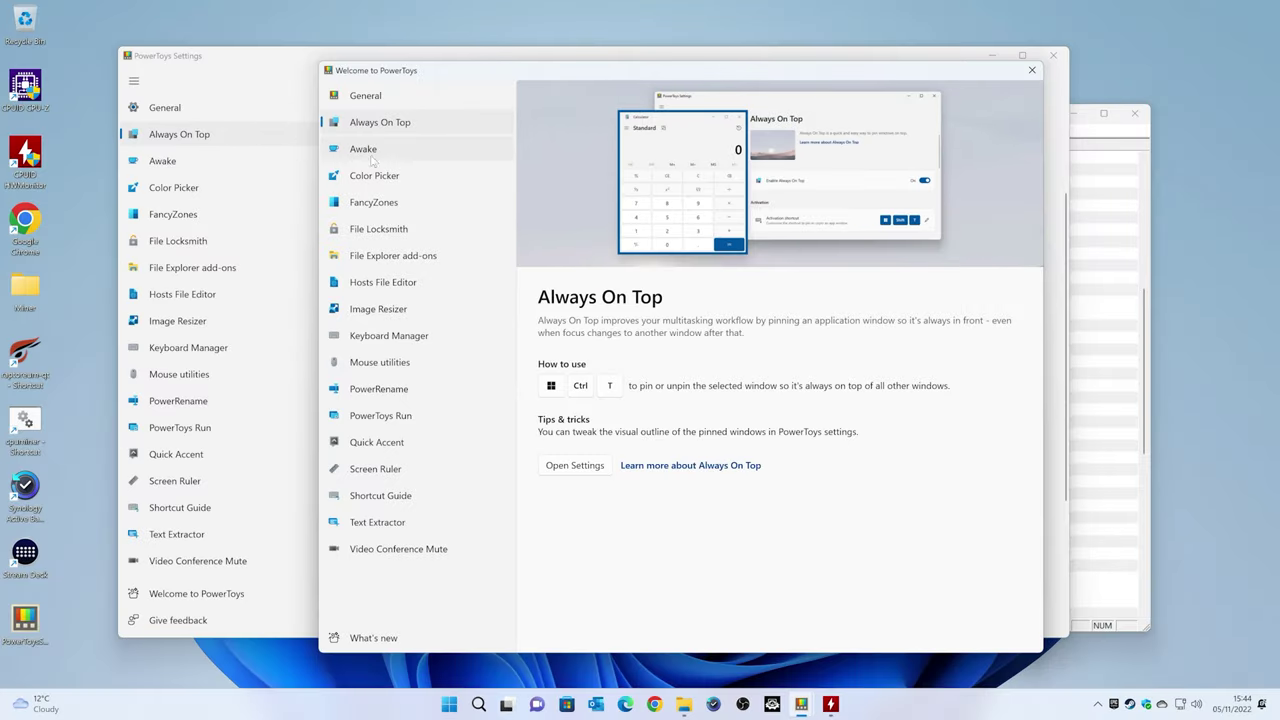
click(356, 150)
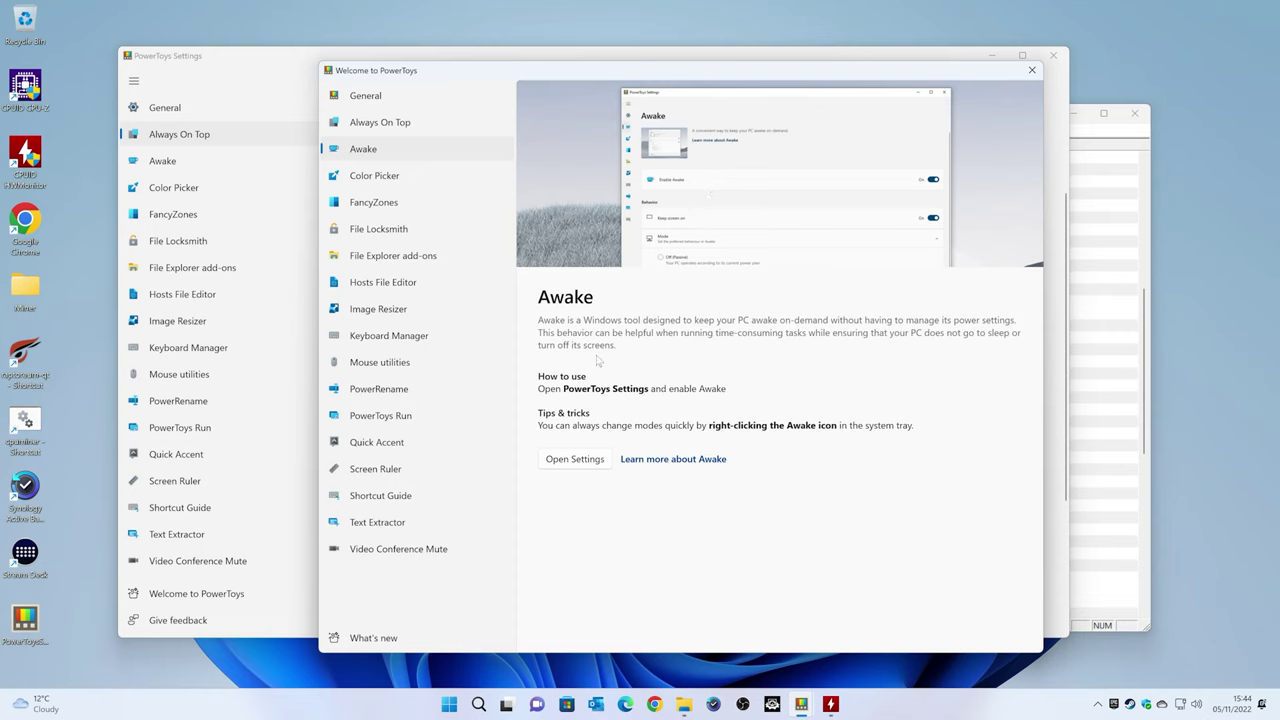
click(566, 461)
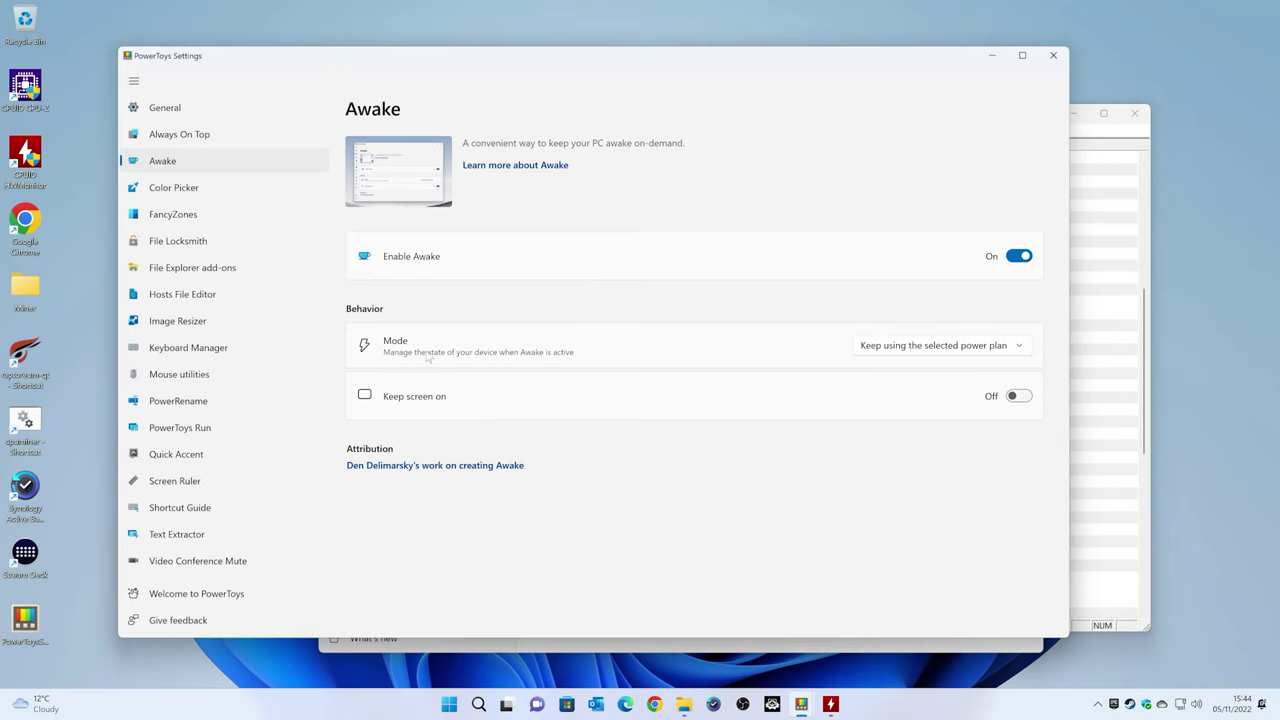
- Set the Awake mode to Keep awake temporarily for 0 hours and 45 minutes
click(913, 349)
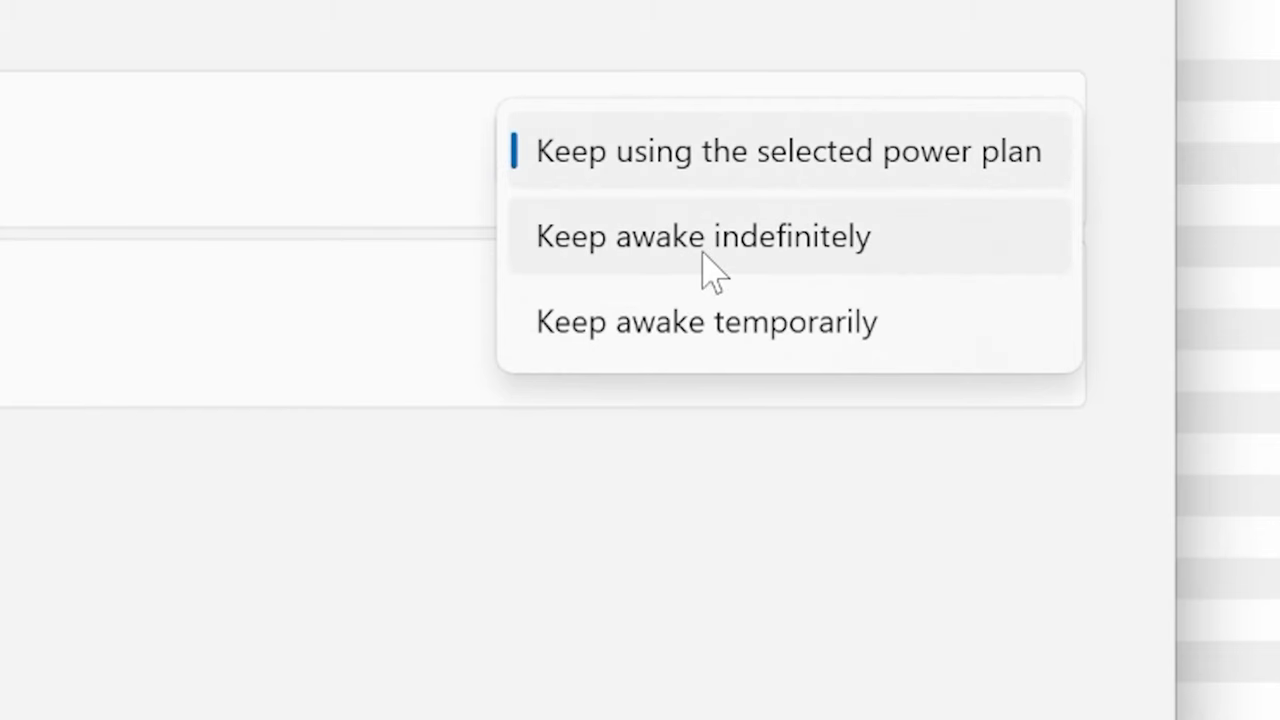
click(647, 347)
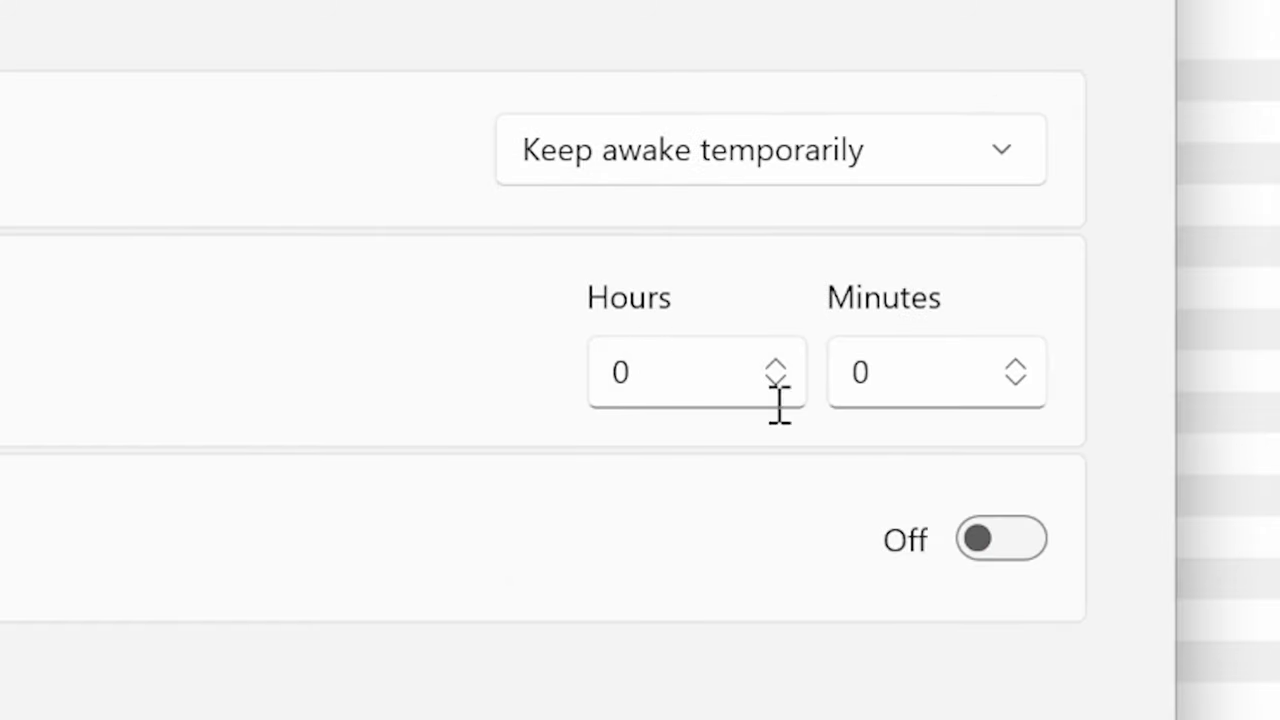
click(936, 391)
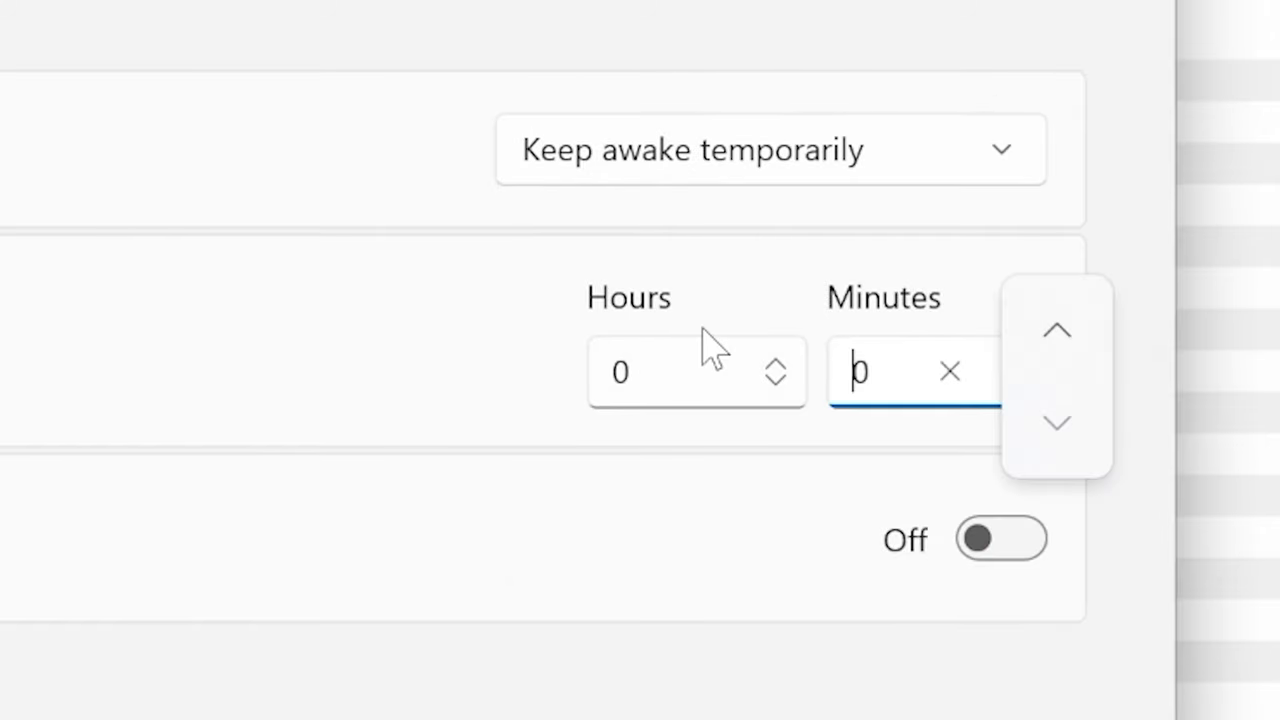
key(Delete)
text(45)
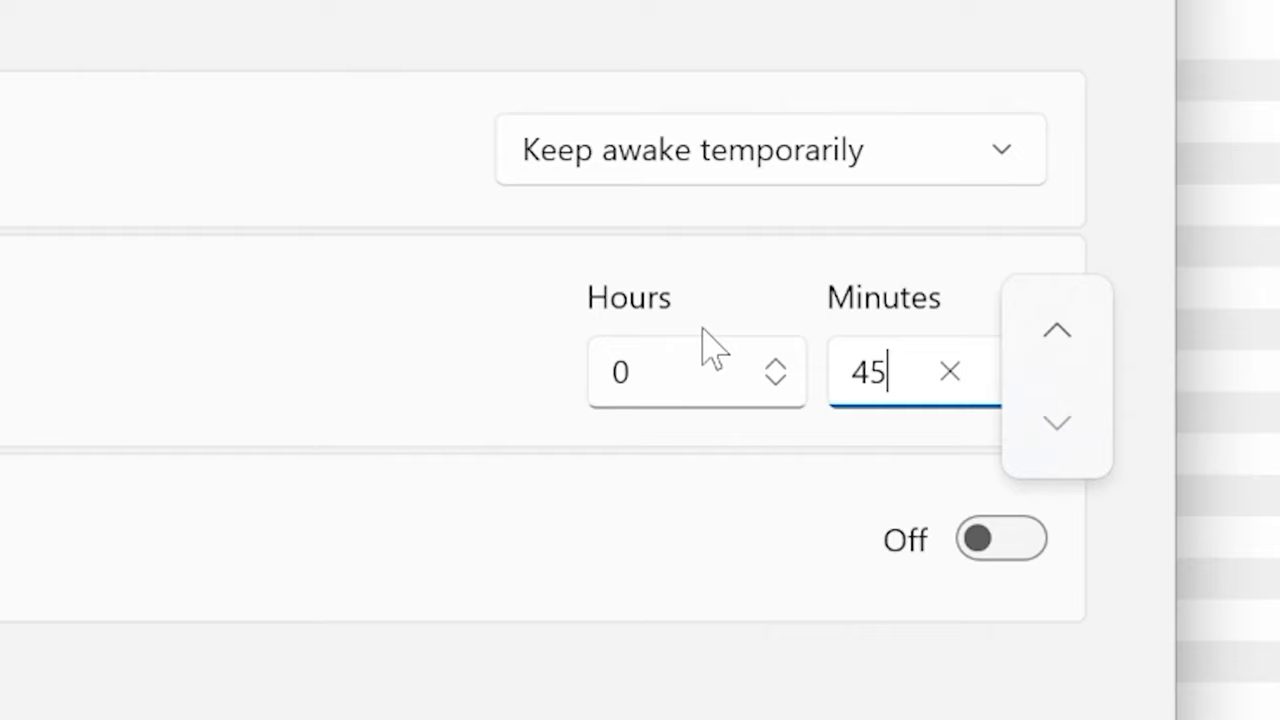
key(Up)
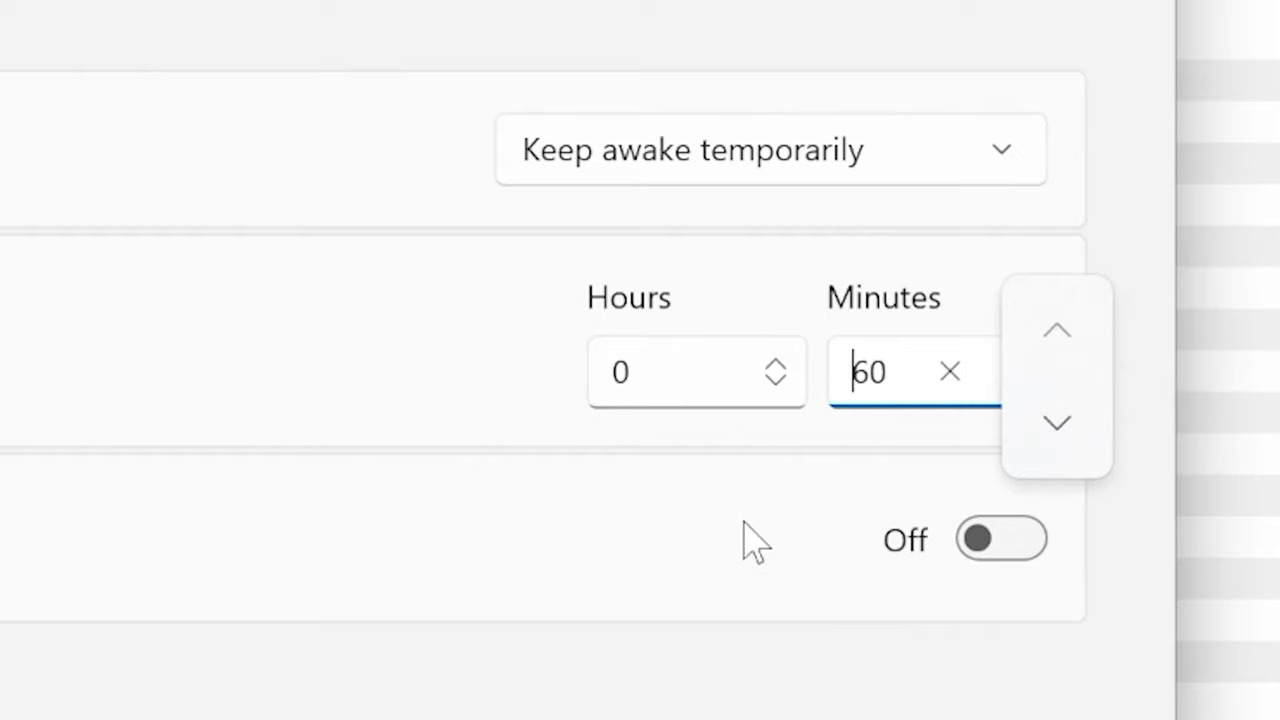
key(Delete)
key(Delete)
text(45)
click(606, 599)
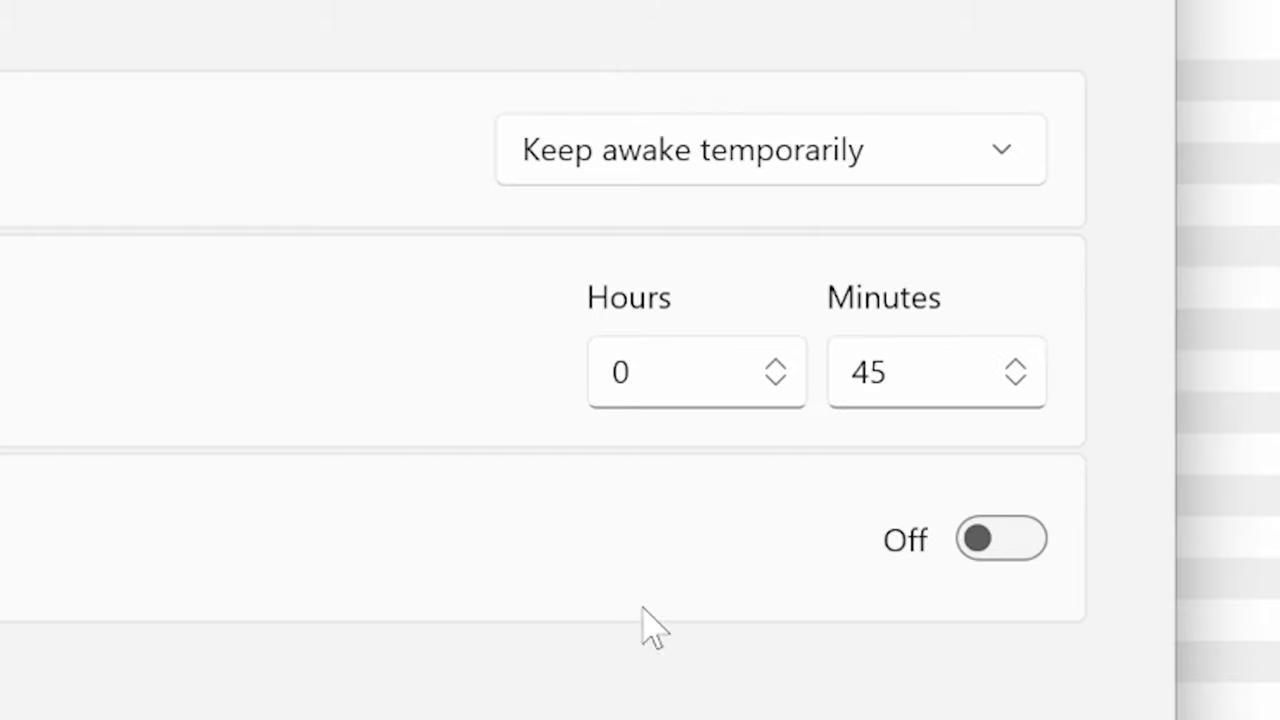